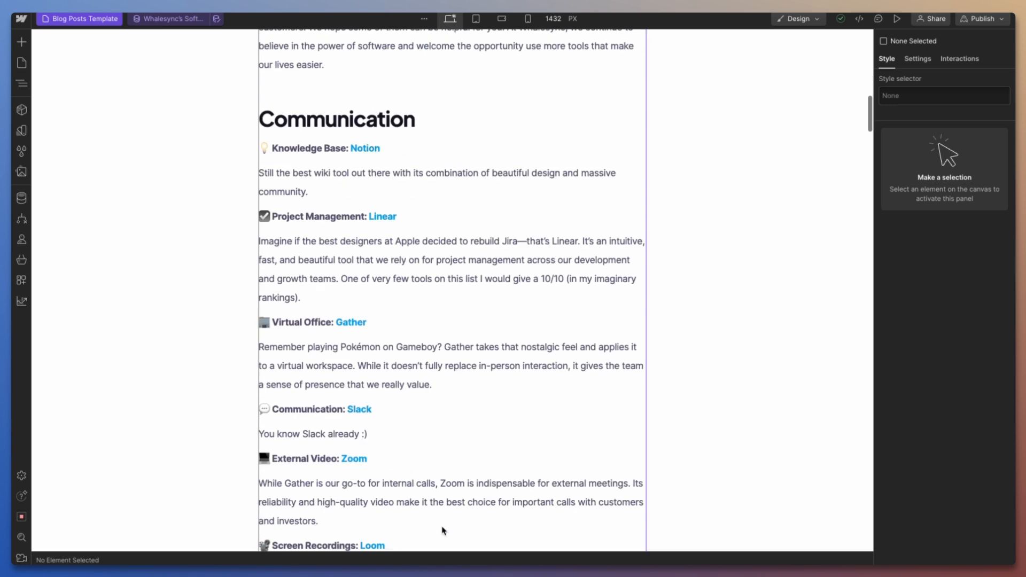
Switch to the AI Blog Summaries base in Airtable and generate the AI summary for the post "Top 10 Zapier alternatives 2023".
scroll(426, 219, up, 7)
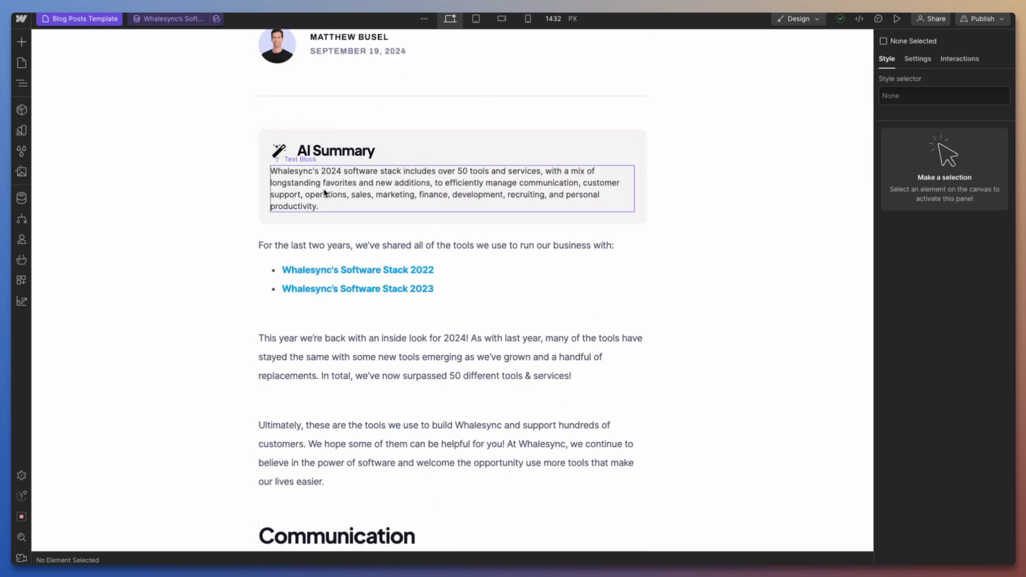
scroll(502, 229, up, 1)
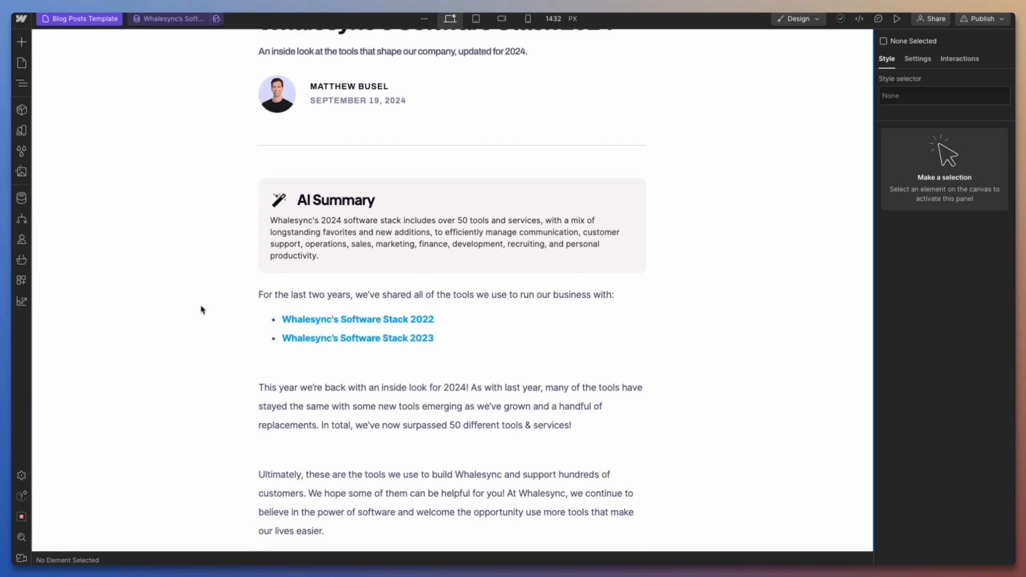
mouse_move(12, 337)
click(56, 225)
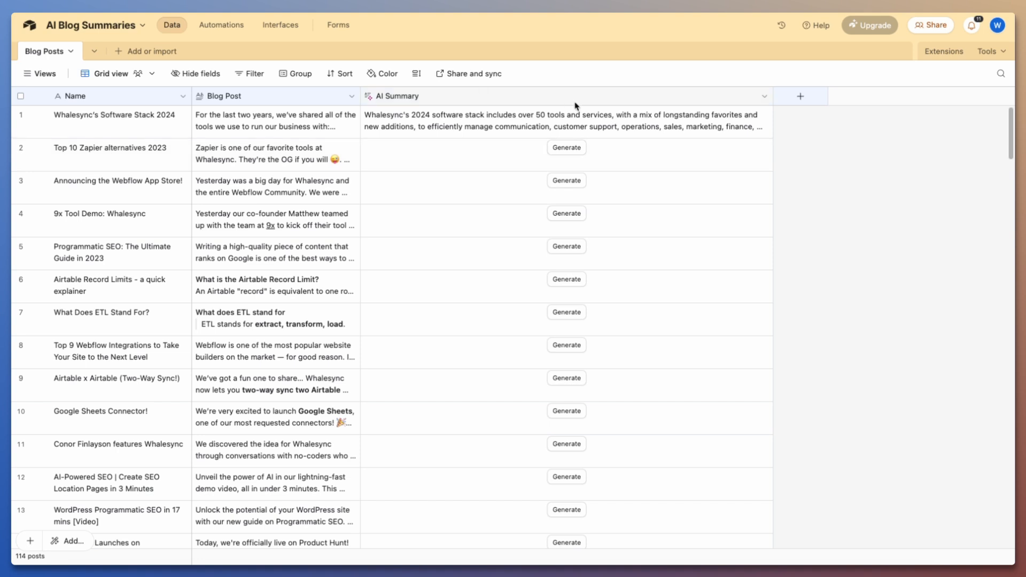
click(567, 148)
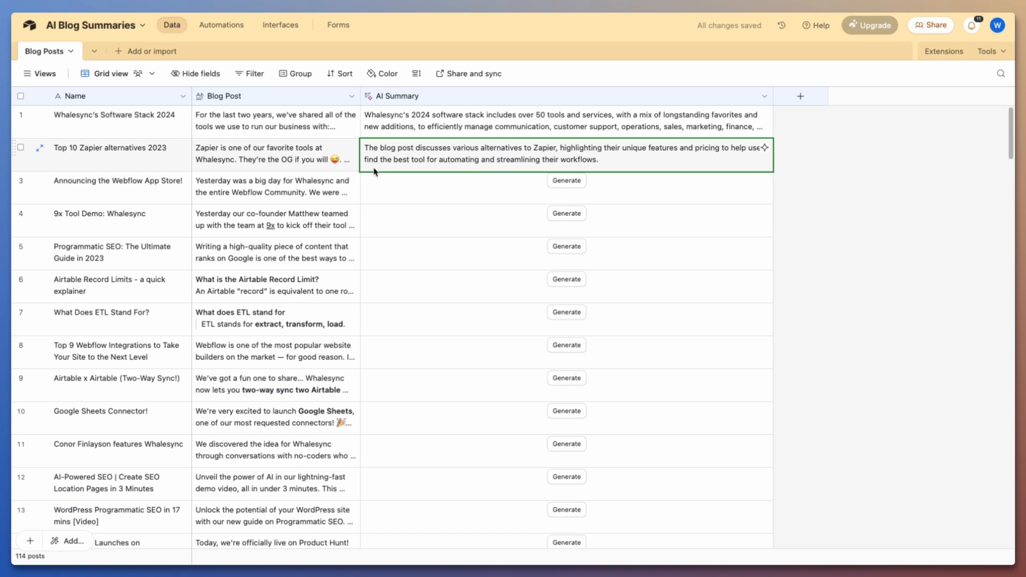
Switch to Webflow, search the blog posts for "zap", and check the AI Summary section of "Top 10 Zapier alternatives 2023".
mouse_move(12, 321)
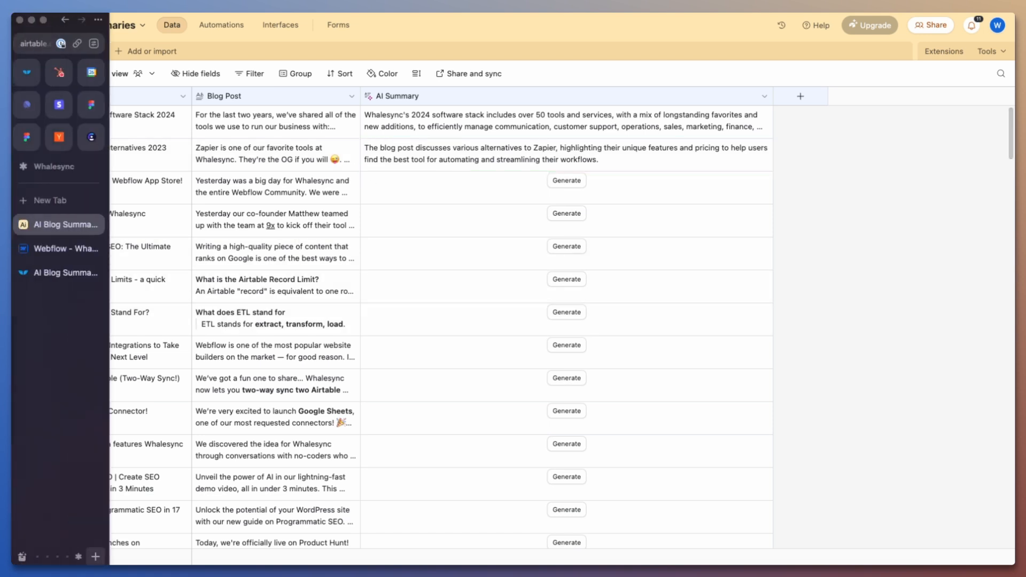
click(51, 251)
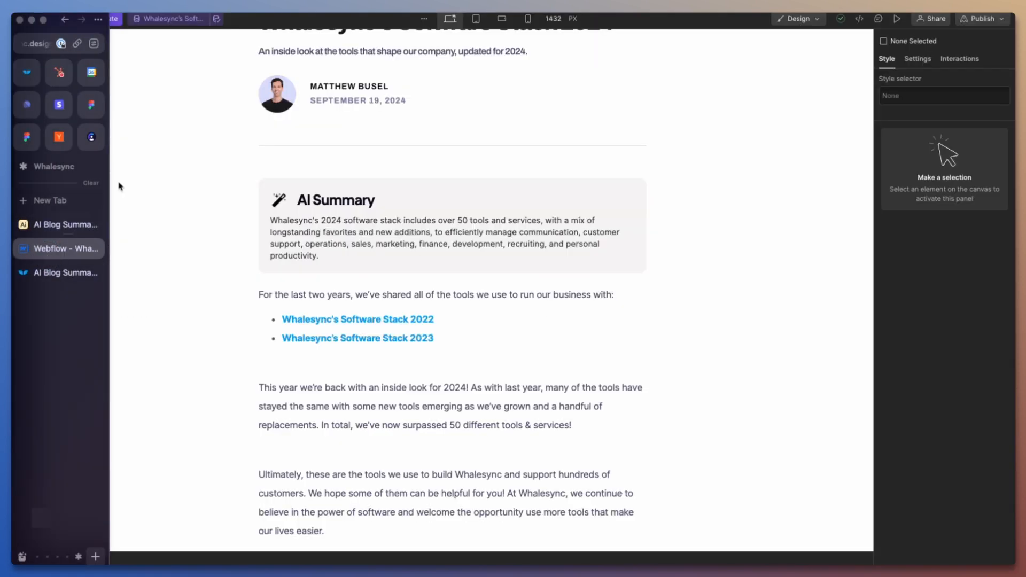
click(148, 22)
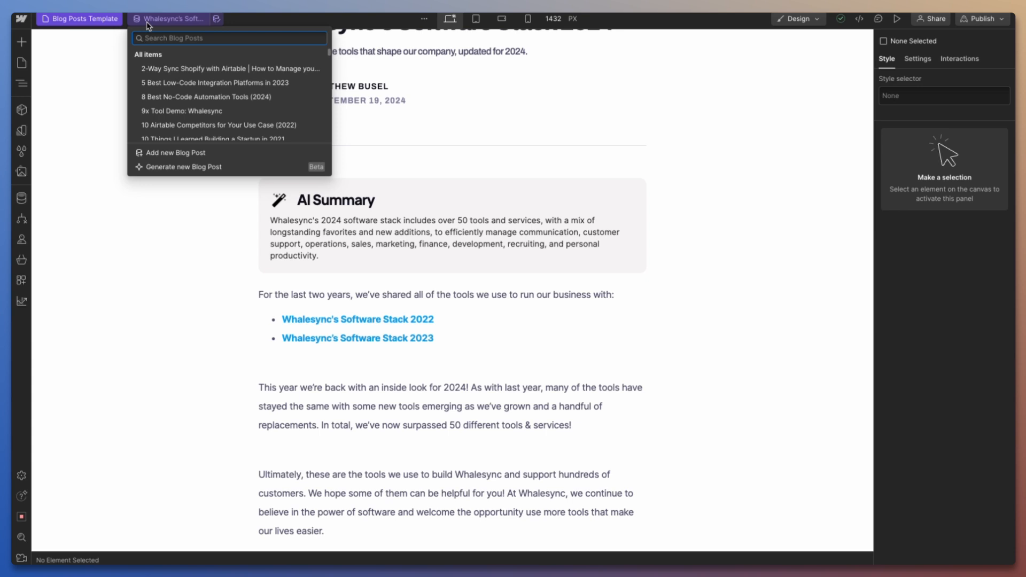
text(zaie)
text(ier)
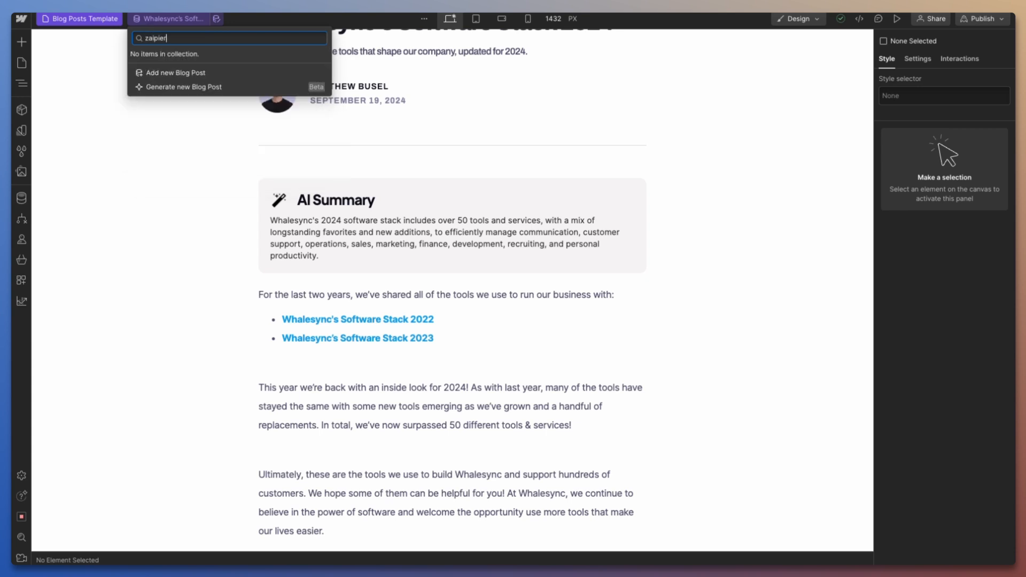
key(BackSpace)
key(BackSpace)
key(BackSpace)
key(BackSpace)
key(BackSpace)
text(p)
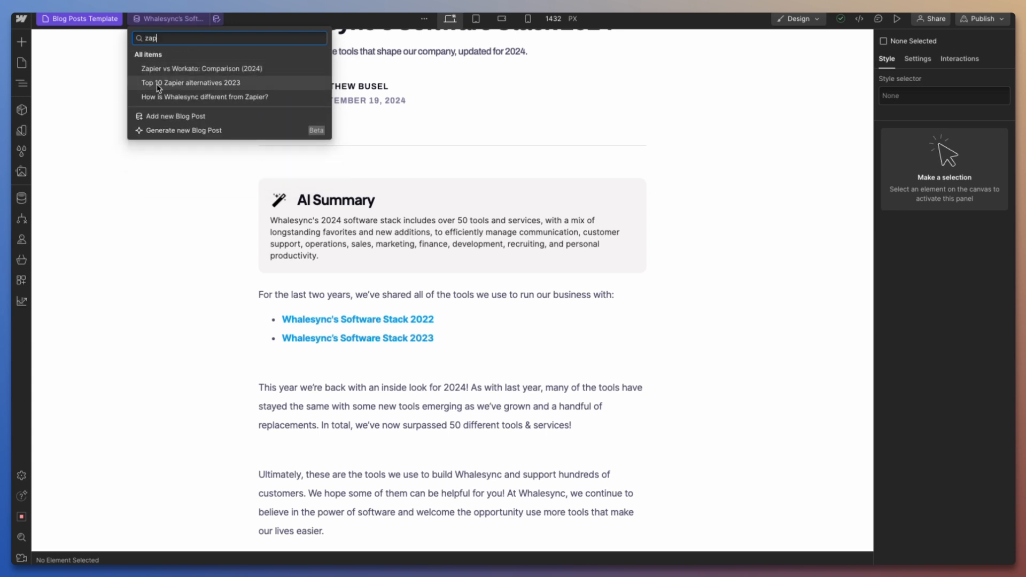
click(192, 84)
scroll(347, 188, down, 4)
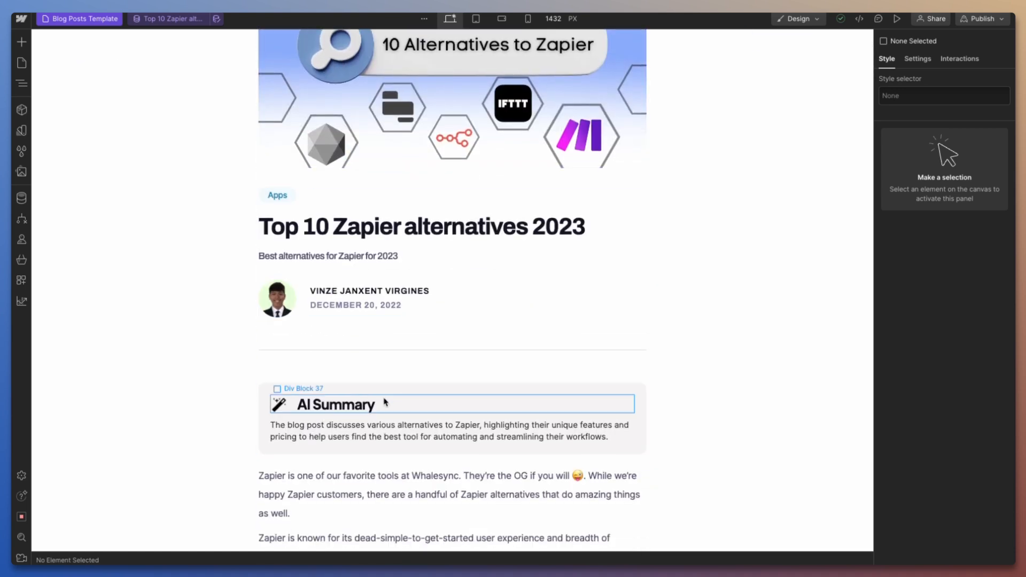
scroll(384, 402, down, 1)
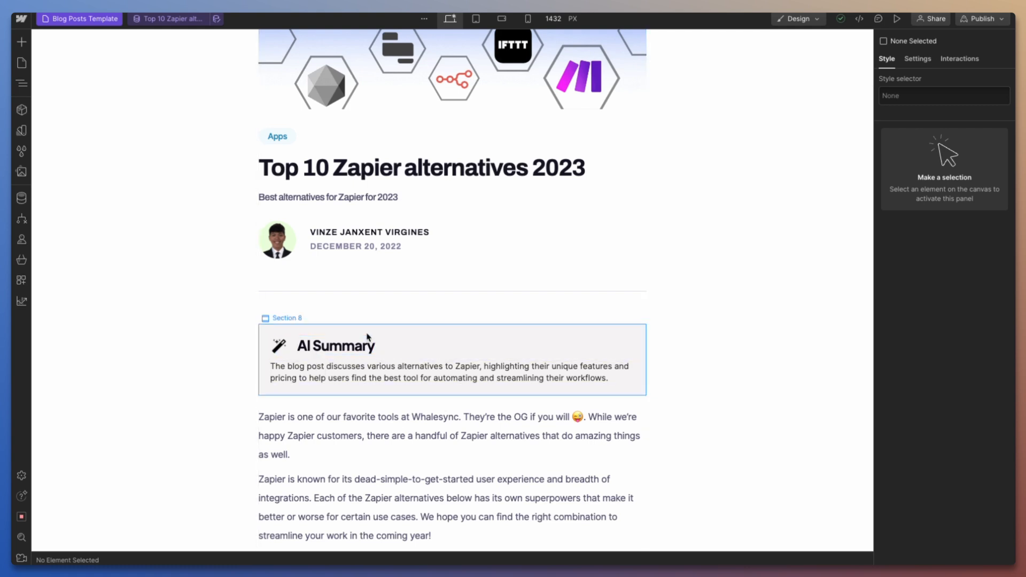
scroll(366, 337, down, 2)
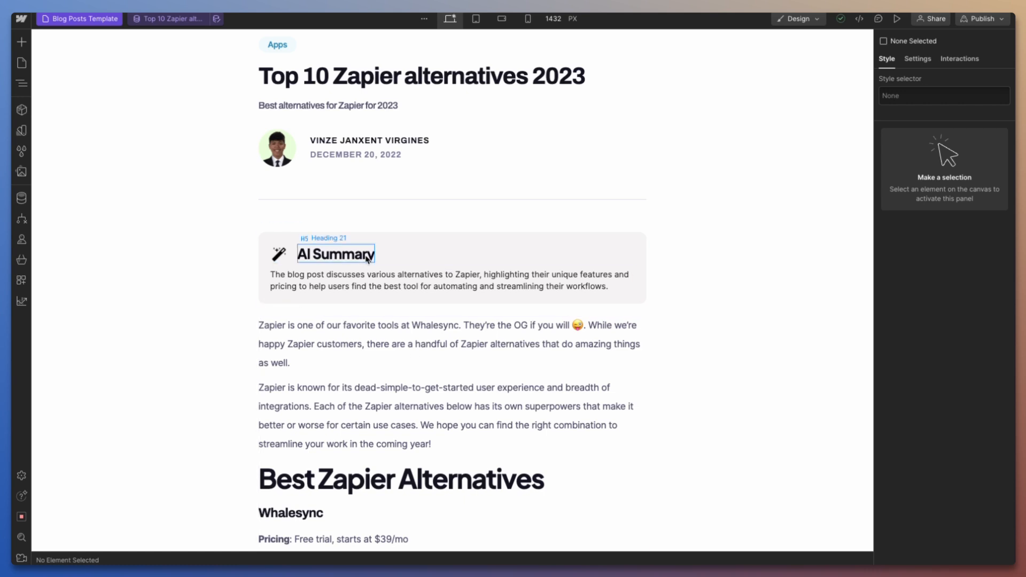
Open the blog post "Zapier vs Workato: Comparison (2024)" in the template and check its AI Summary section.
click(166, 19)
text(zap)
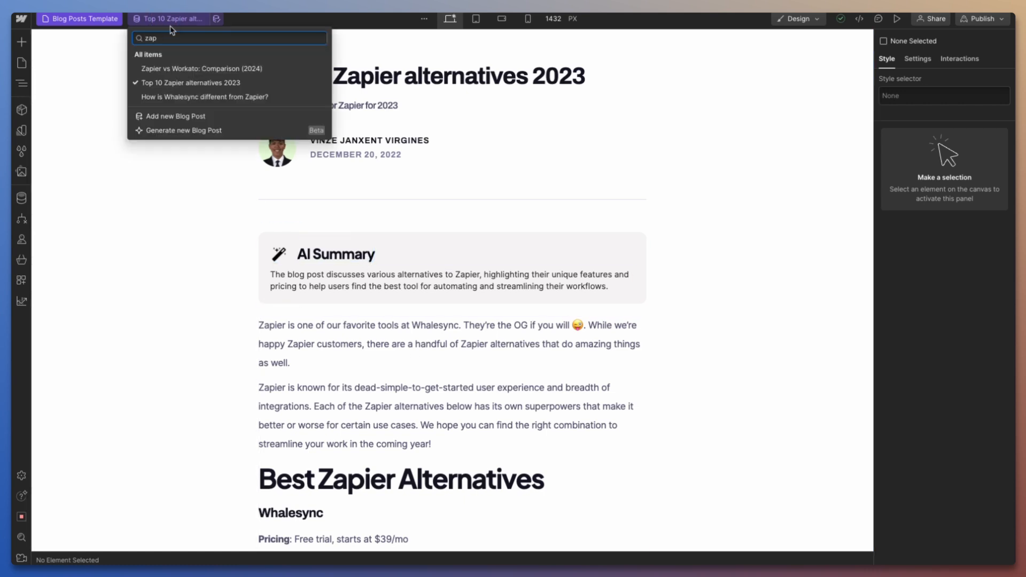
click(176, 68)
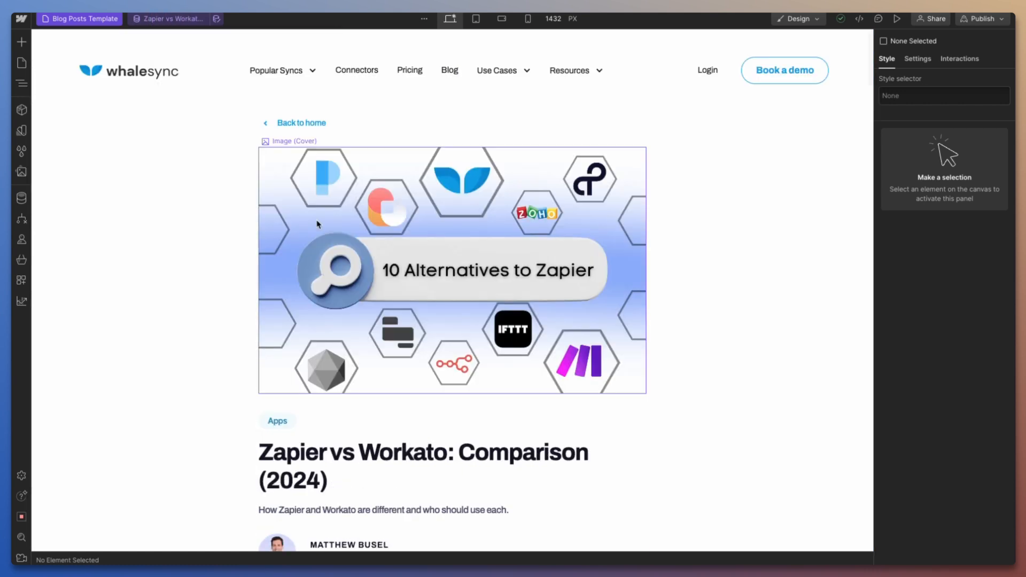
scroll(318, 224, down, 1)
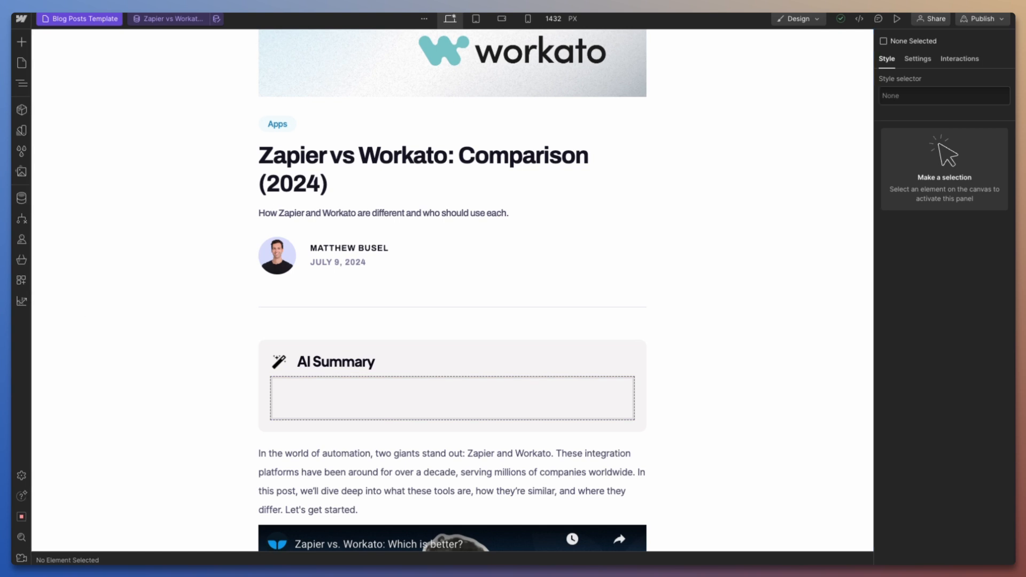
Switch to Airtable, find the record matching "zapier vs", and generate the AI summary for "Zapier vs Workato: Comparison (2024)".
mouse_move(12, 516)
click(59, 225)
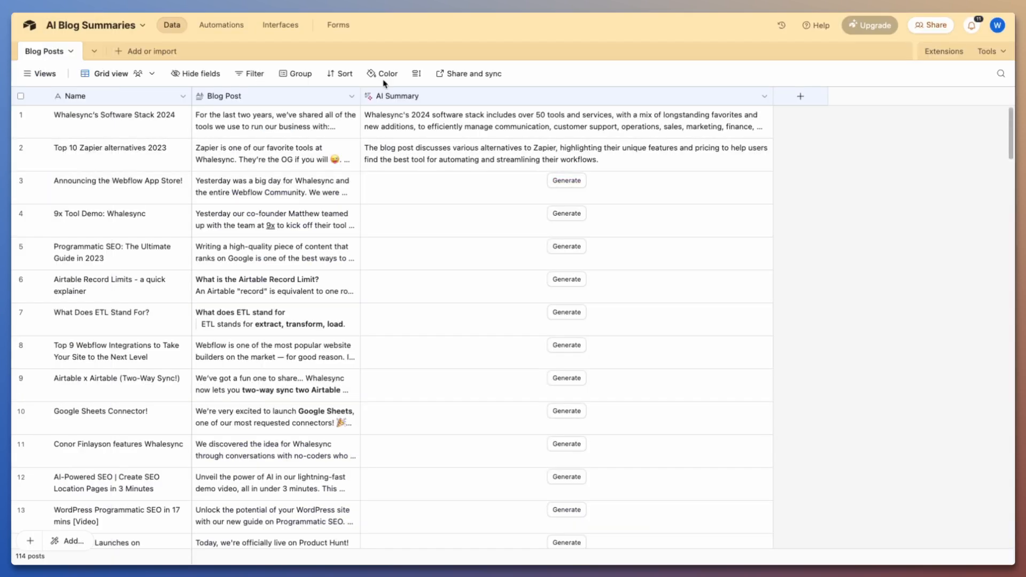
key(ctrl+f)
text(zapier vs)
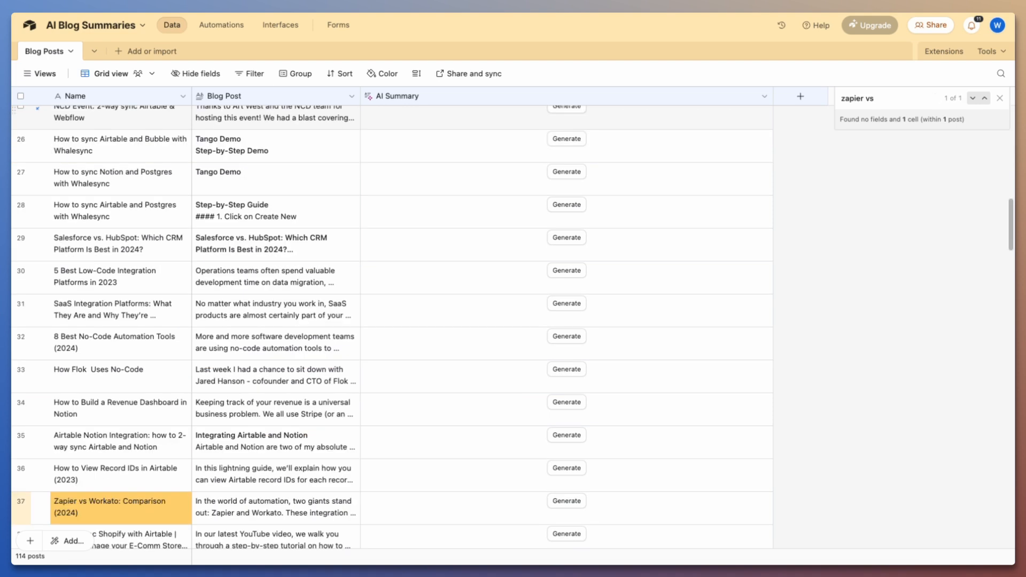
scroll(103, 396, down, 3)
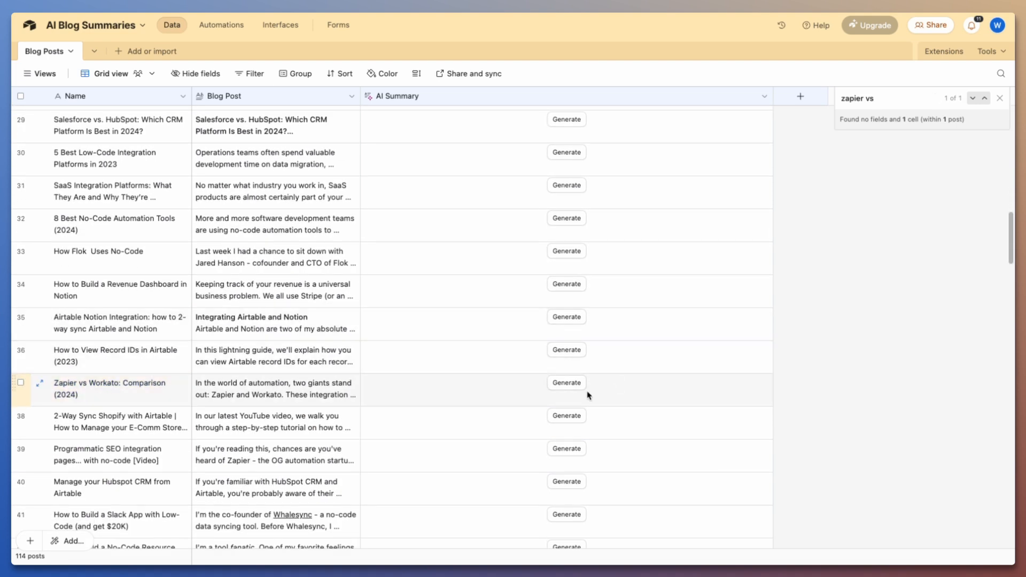
click(588, 395)
click(566, 387)
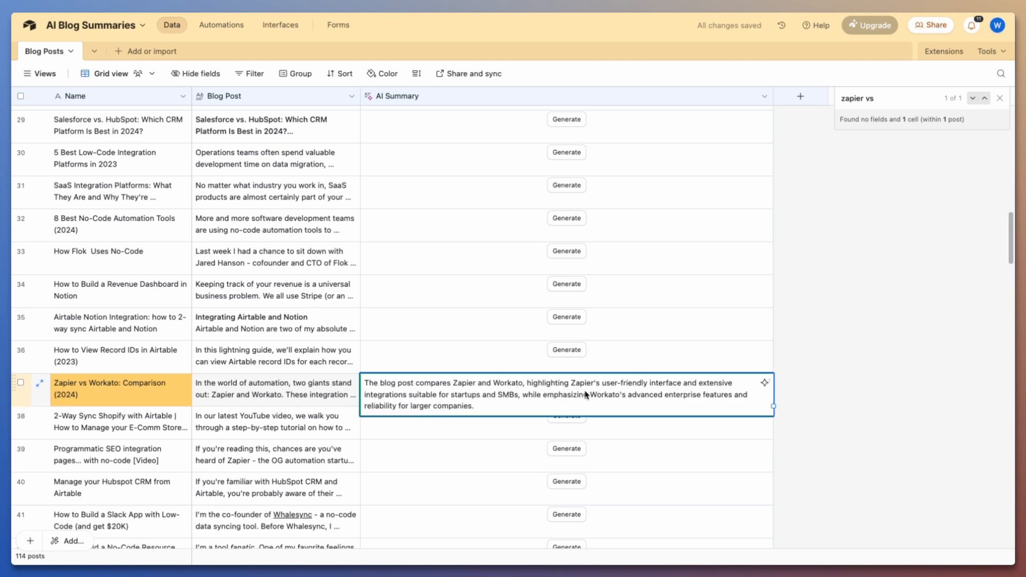
click(838, 378)
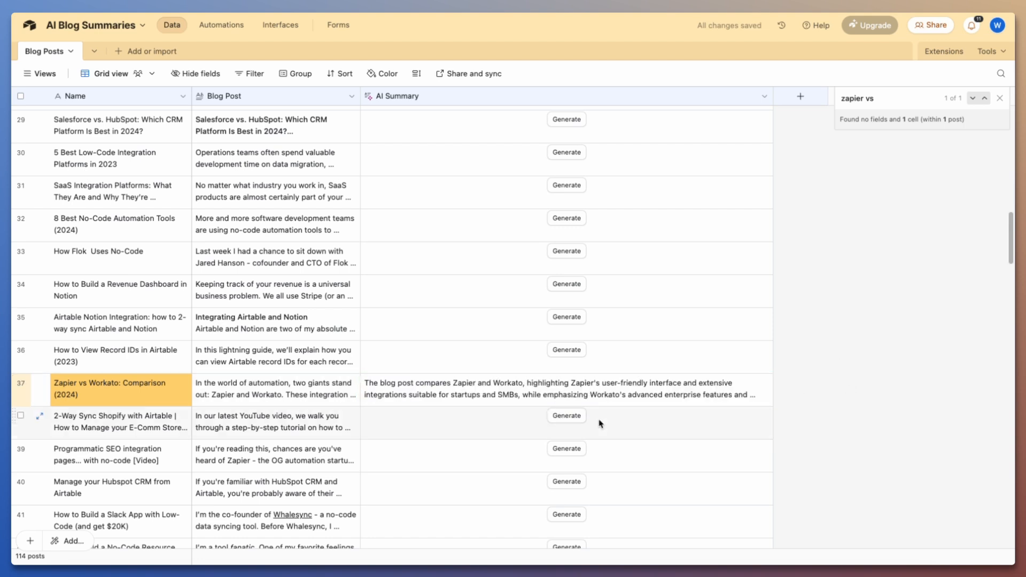
Close the record search and review the AI prompt in the AI Summary field's settings.
click(999, 98)
double_click(573, 93)
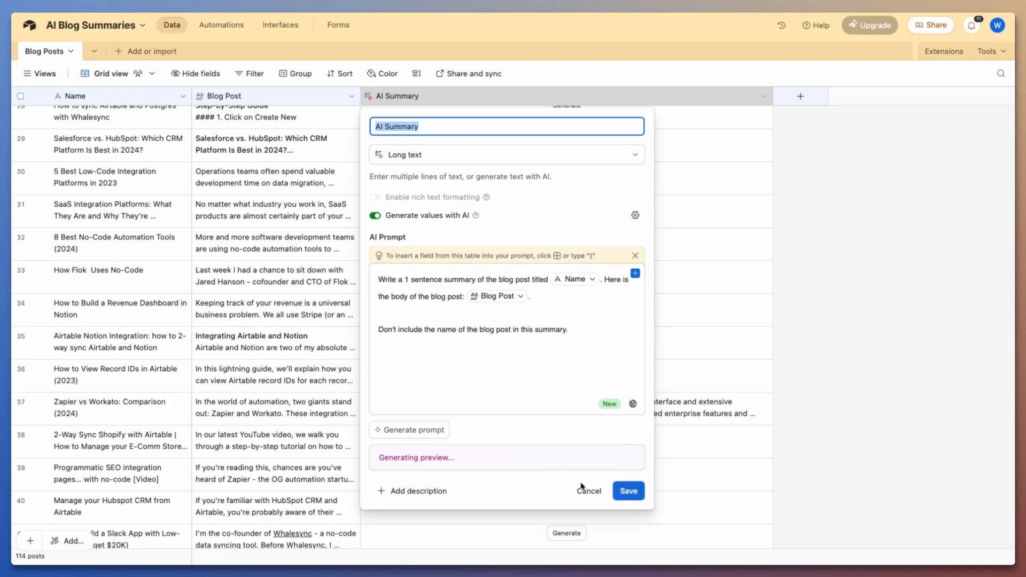
click(587, 490)
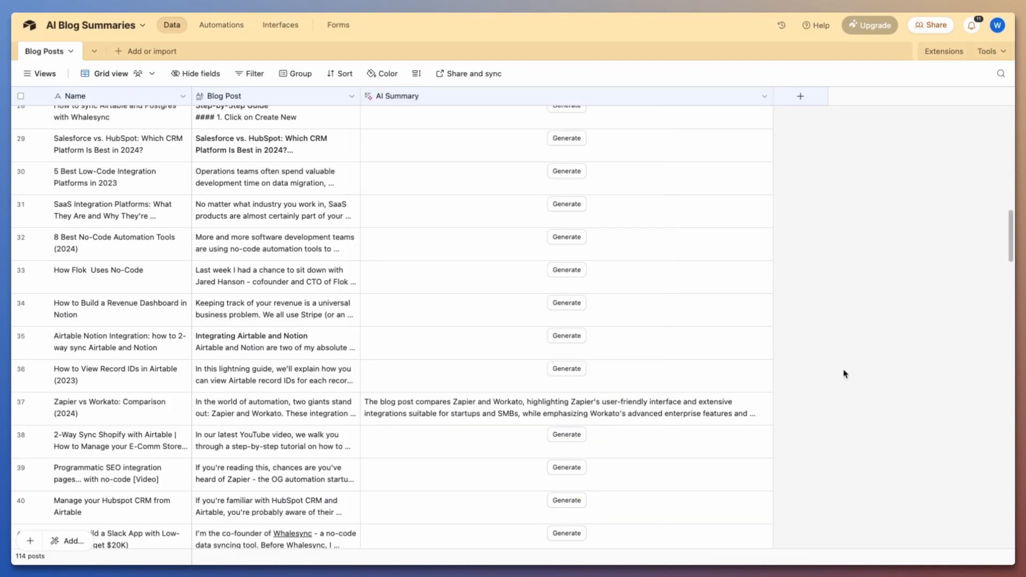
Switch to Webflow and reload the Zapier vs Workato post to check its AI Summary section.
mouse_move(21, 306)
click(65, 248)
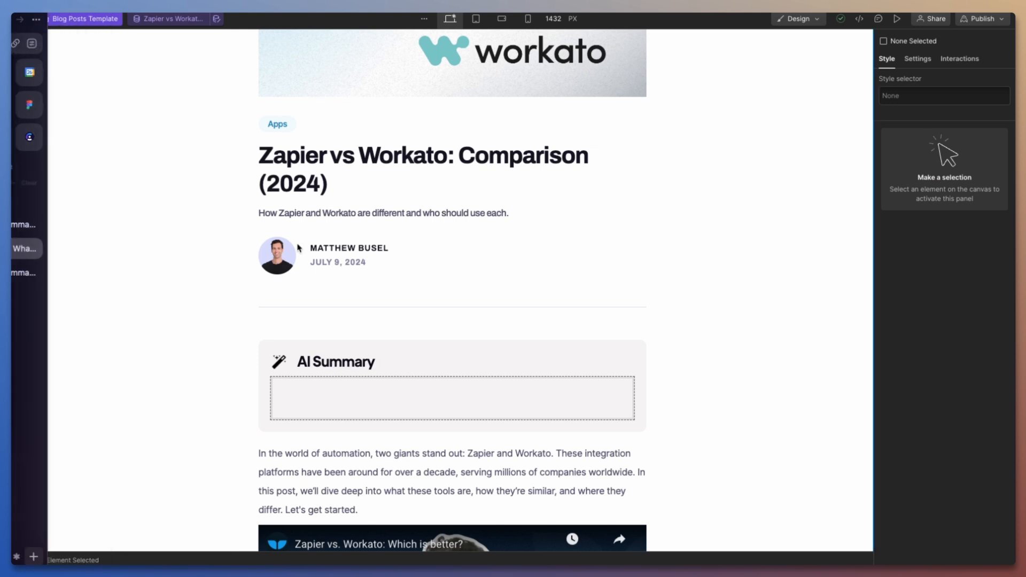
key(super+r)
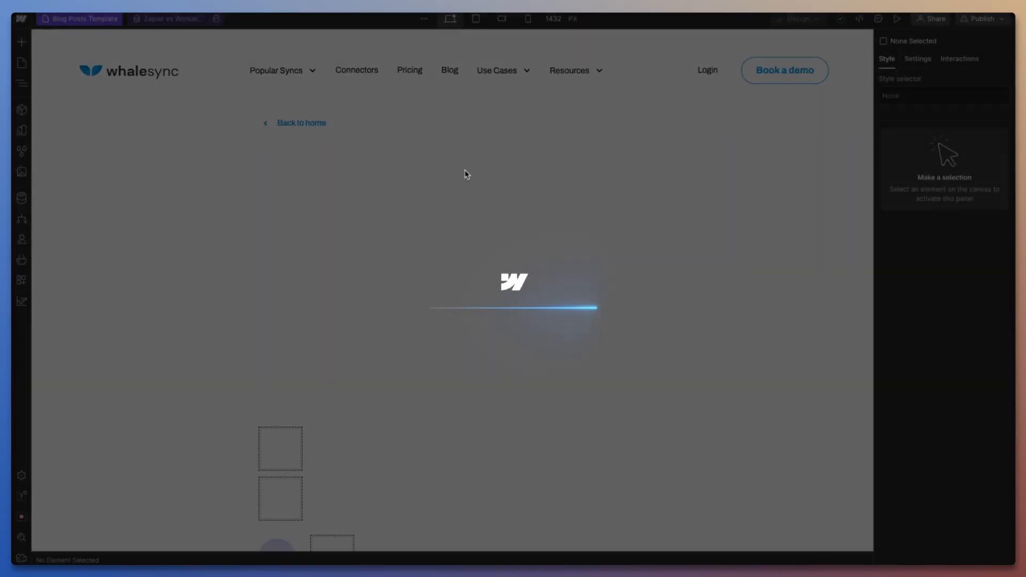
scroll(462, 227, down, 6)
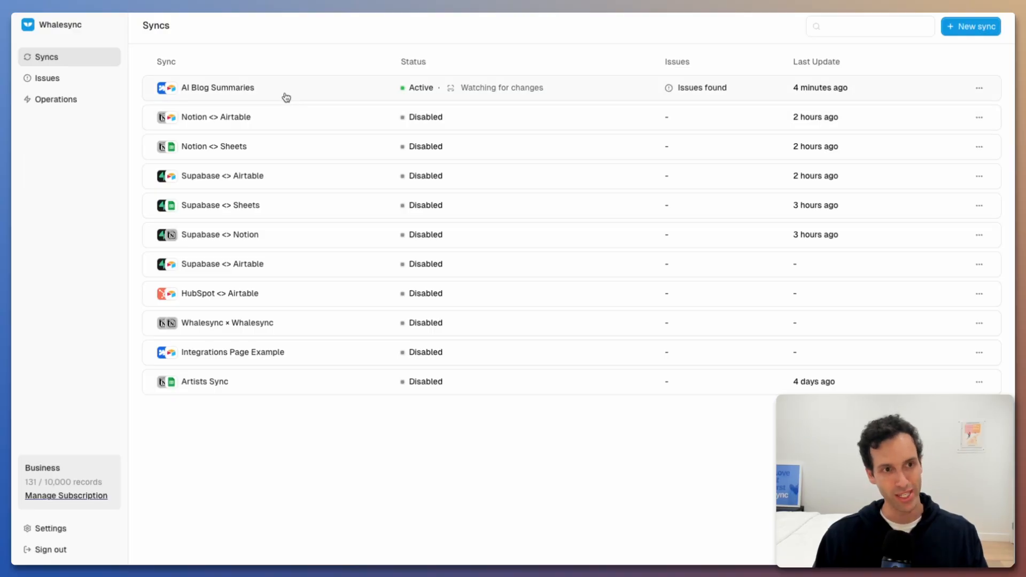
Open the AI Blog Summaries sync in Whalesync and compare its Blog Posts field mappings with the Airtable table.
click(287, 97)
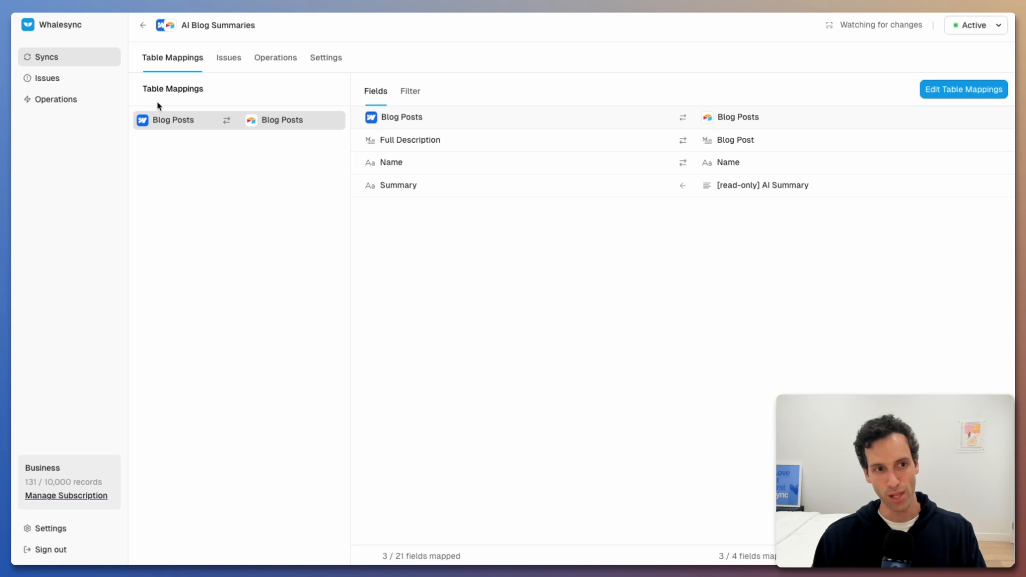
click(50, 224)
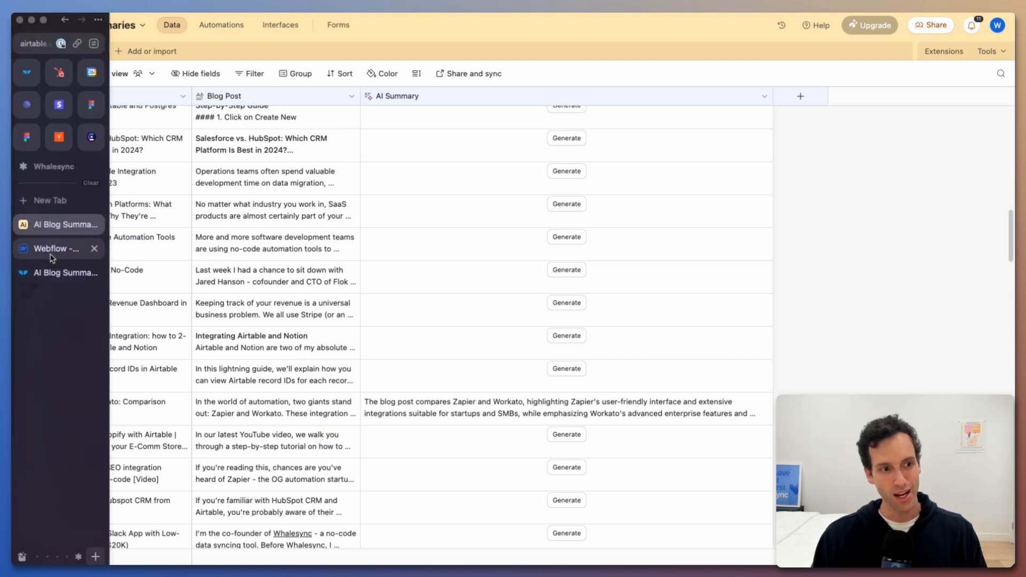
click(53, 272)
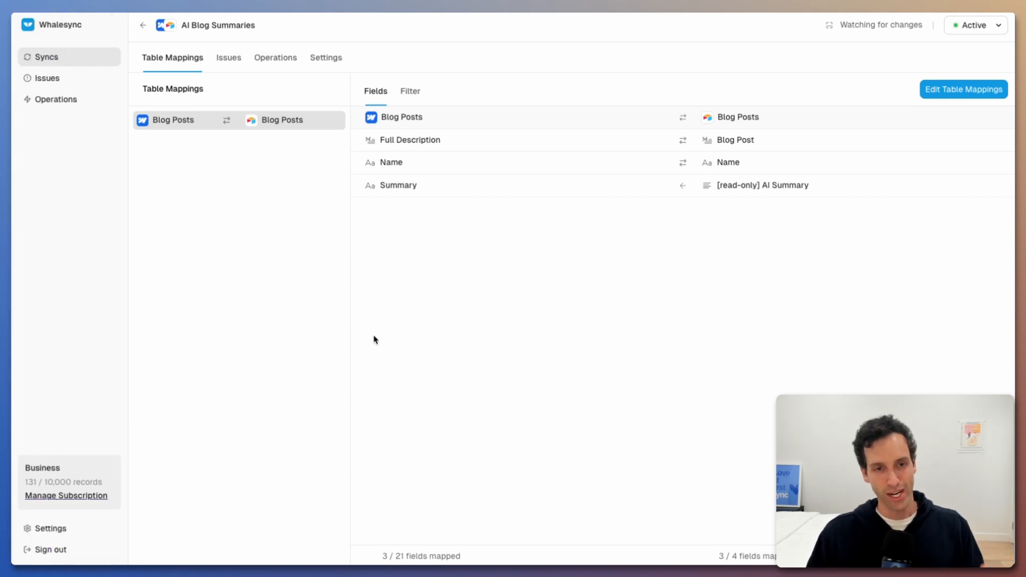
click(48, 224)
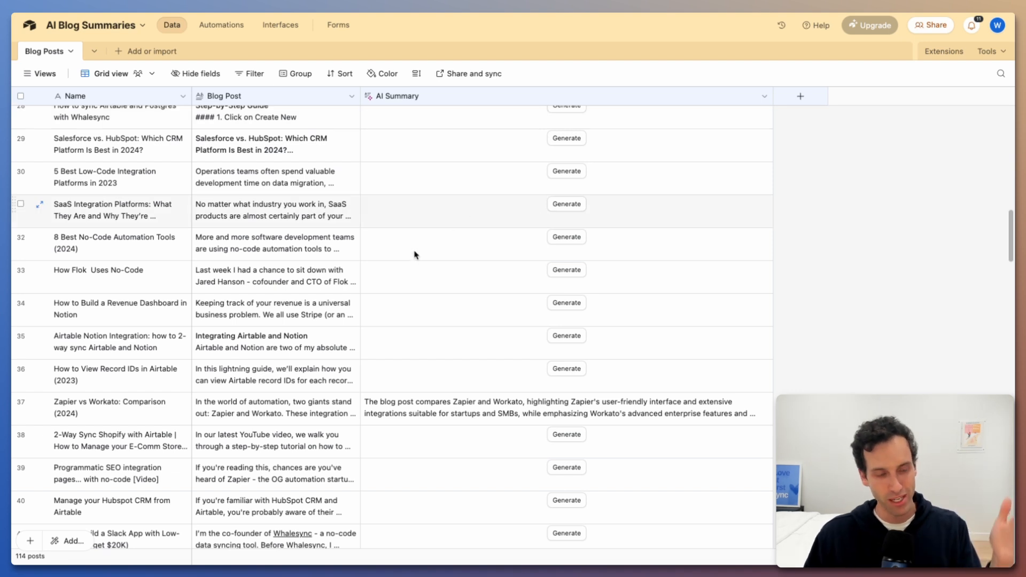
click(54, 273)
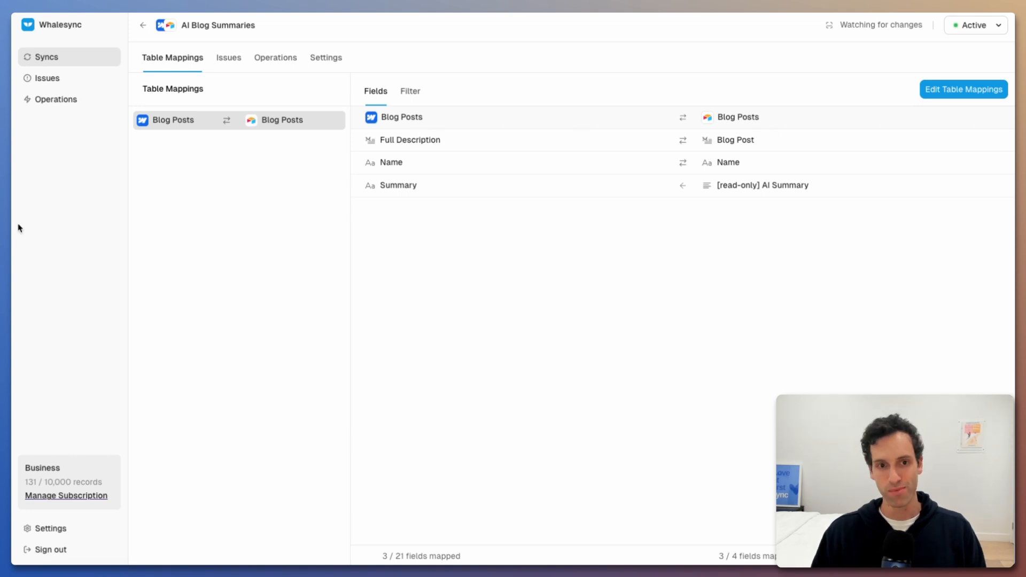
Switch to Airtable and try setting up a new long text field that generates values with AI, starting its prompt from scratch.
mouse_move(19, 228)
click(50, 224)
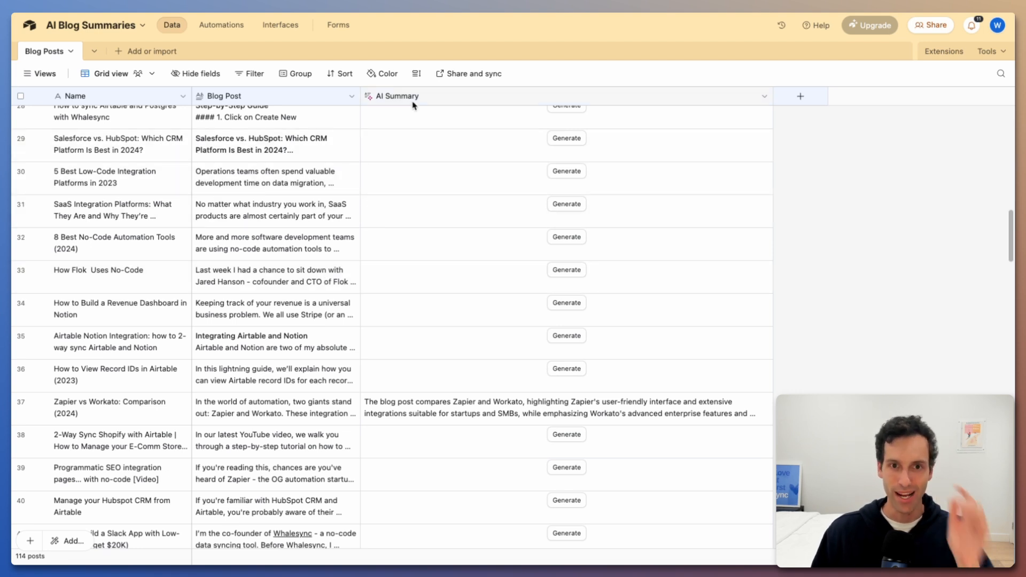
click(811, 99)
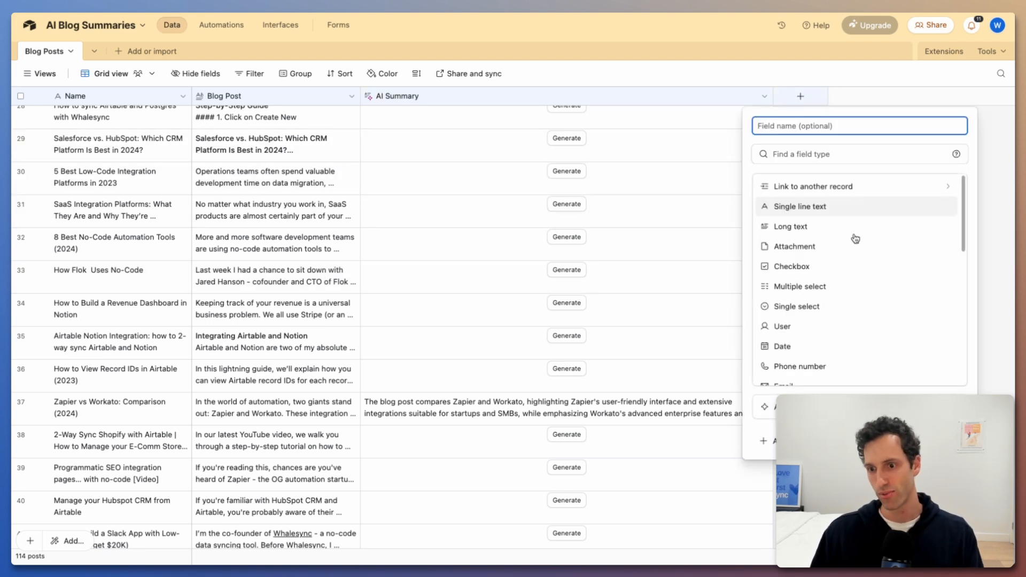
click(769, 407)
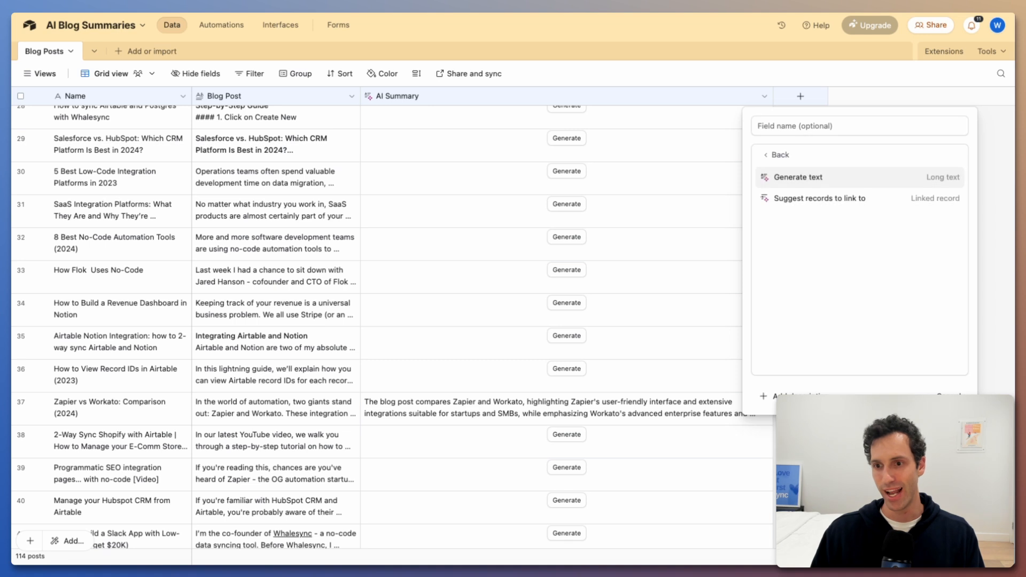
click(803, 176)
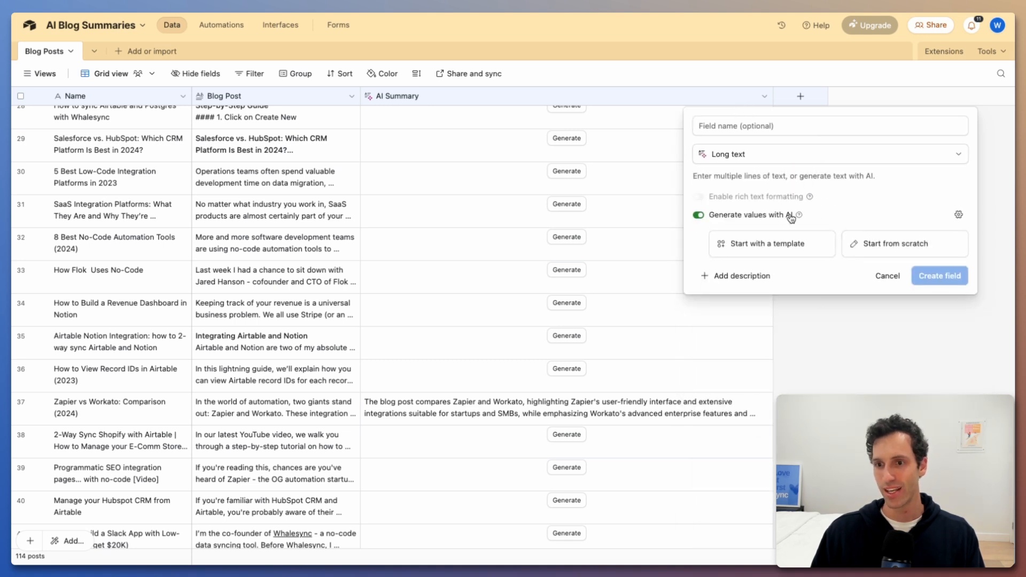
click(865, 242)
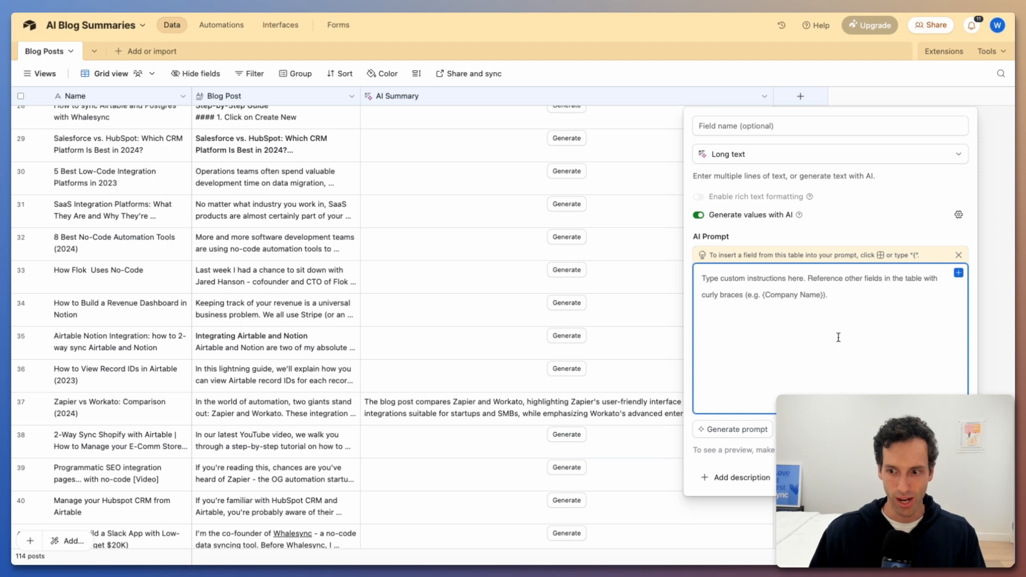
click(885, 477)
Review the AI prompt in the AI Summary field's settings, and check that field's mapping to Summary in Whalesync.
double_click(468, 97)
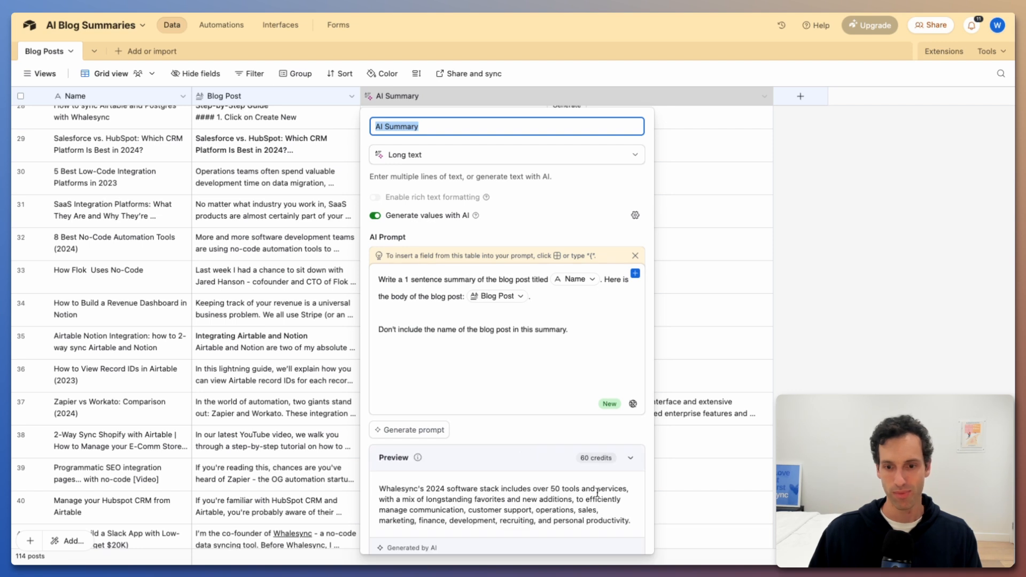
click(872, 370)
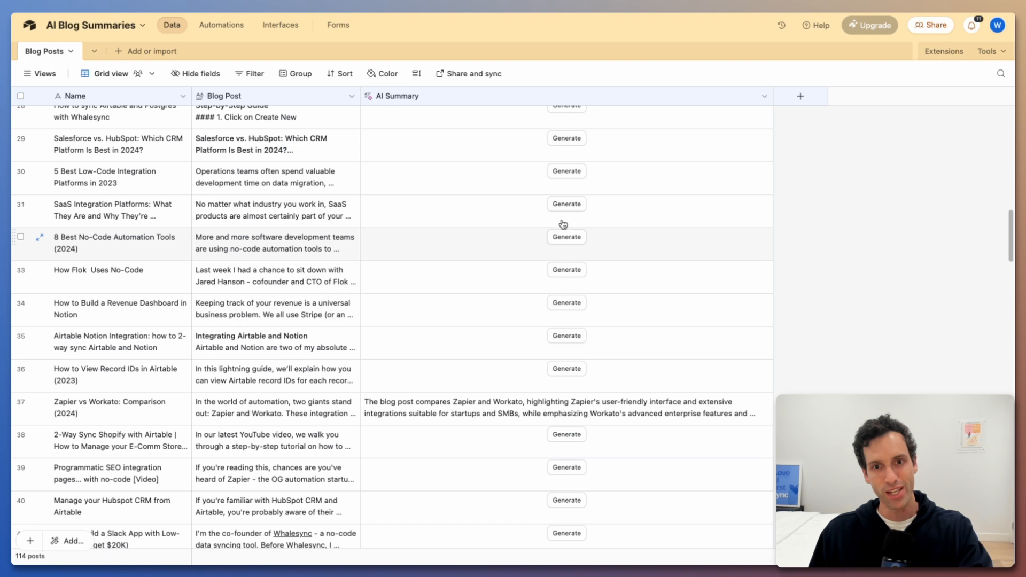
scroll(565, 214, up, 15)
mouse_move(6, 267)
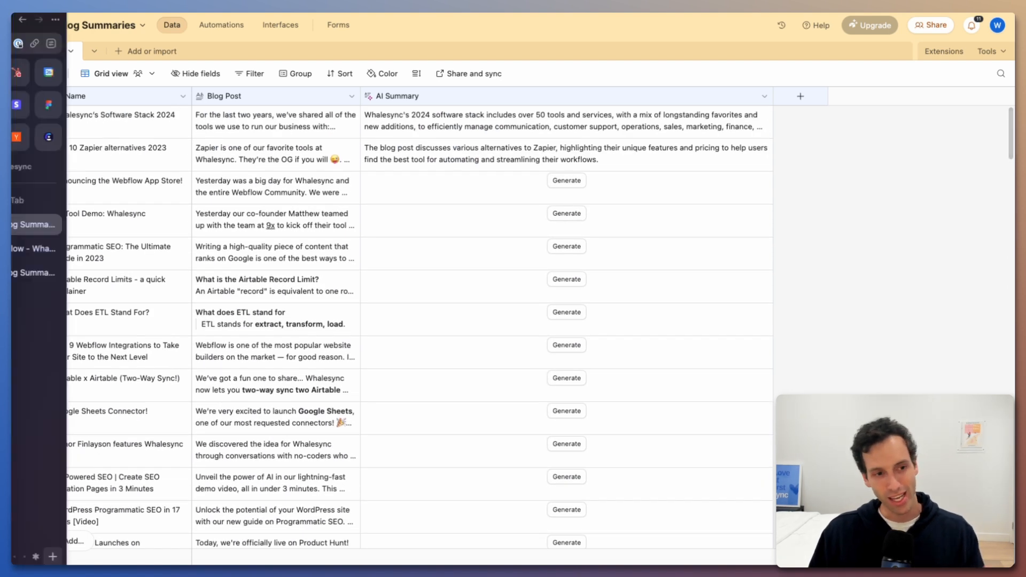
click(53, 270)
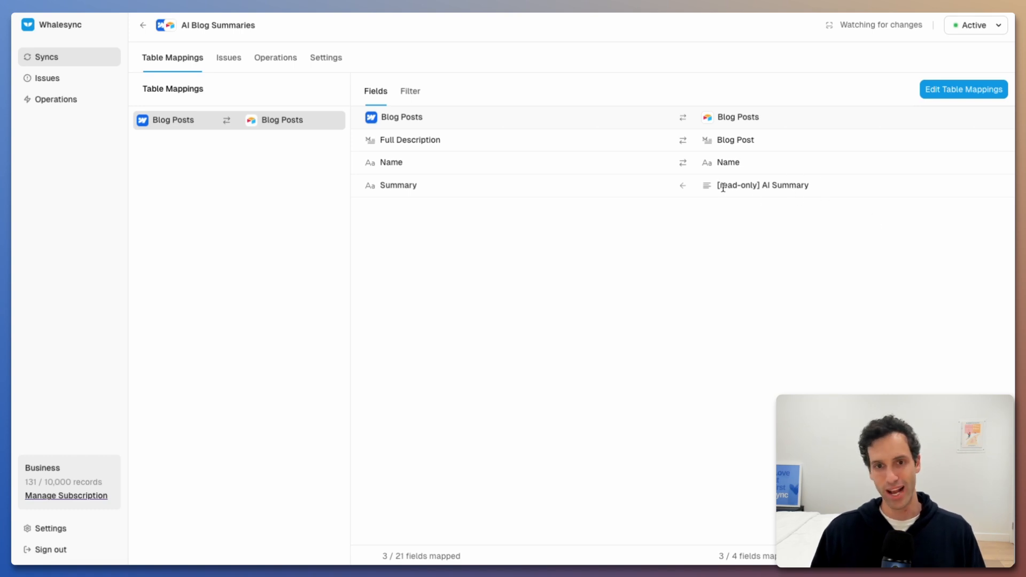
Switch to Webflow and examine the Summary field of the "Outreach Connector!" item in the Blog Posts collection.
mouse_move(7, 230)
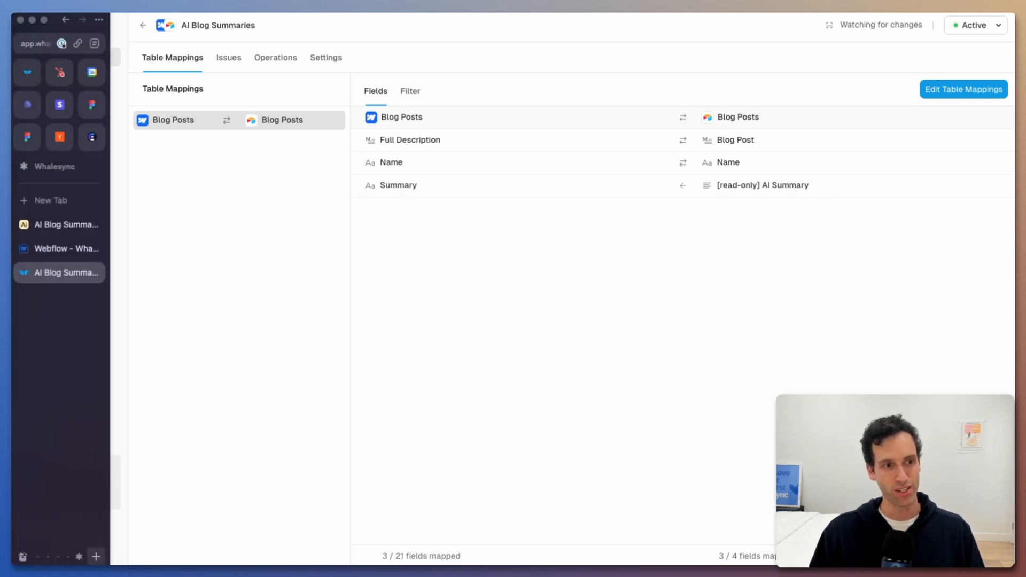
click(63, 247)
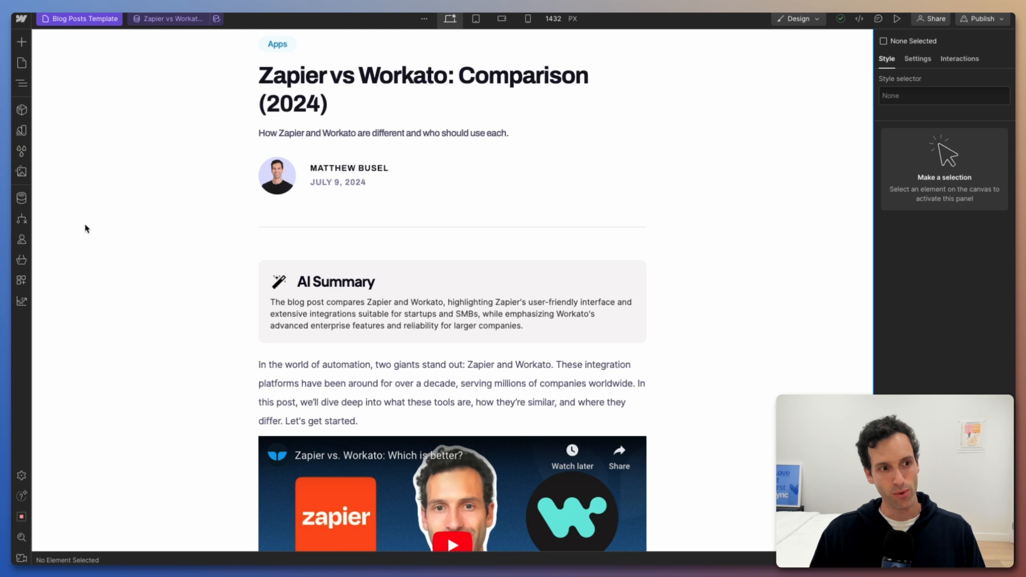
click(21, 198)
click(76, 64)
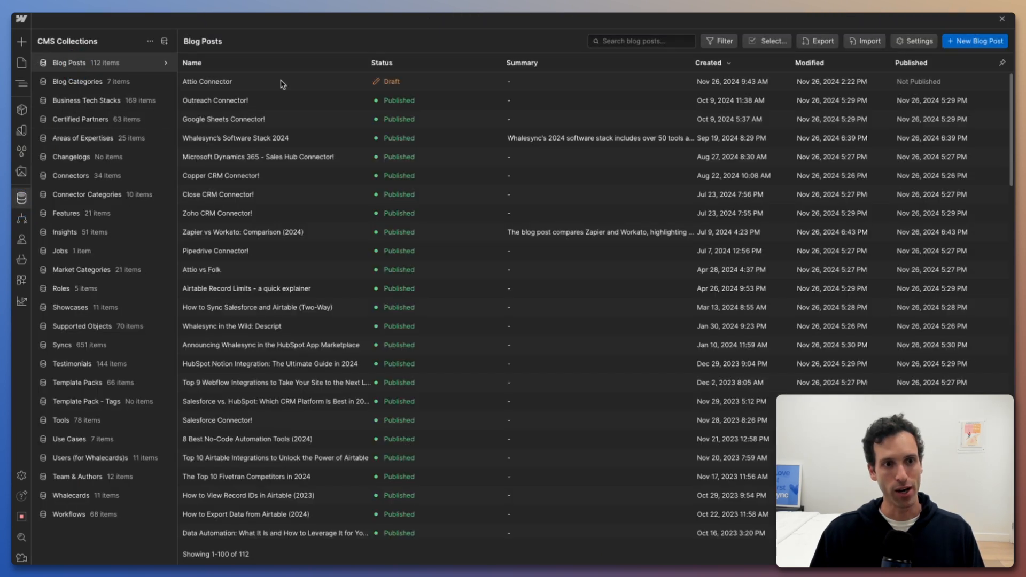
click(244, 99)
scroll(426, 283, down, 20)
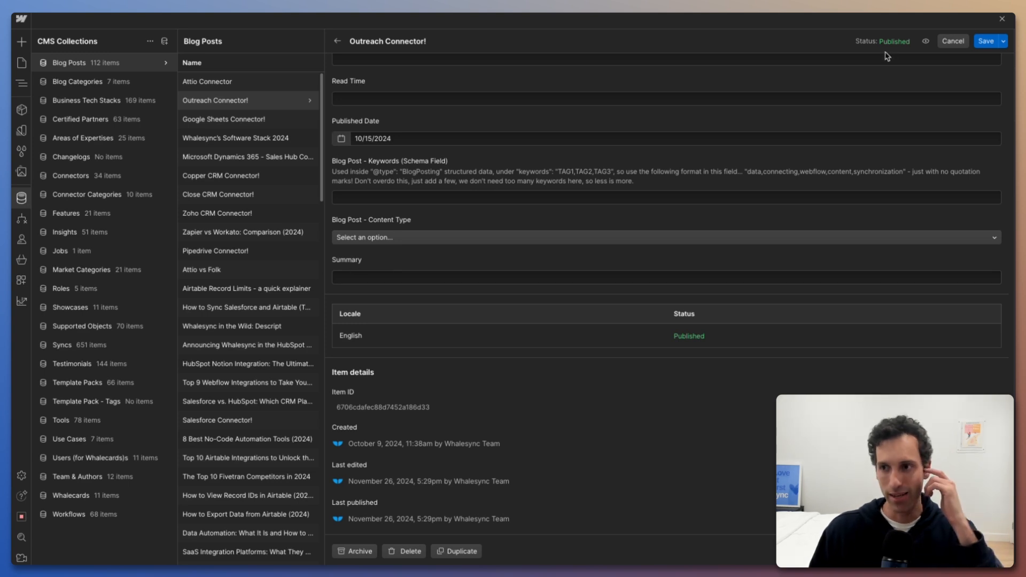
click(1002, 19)
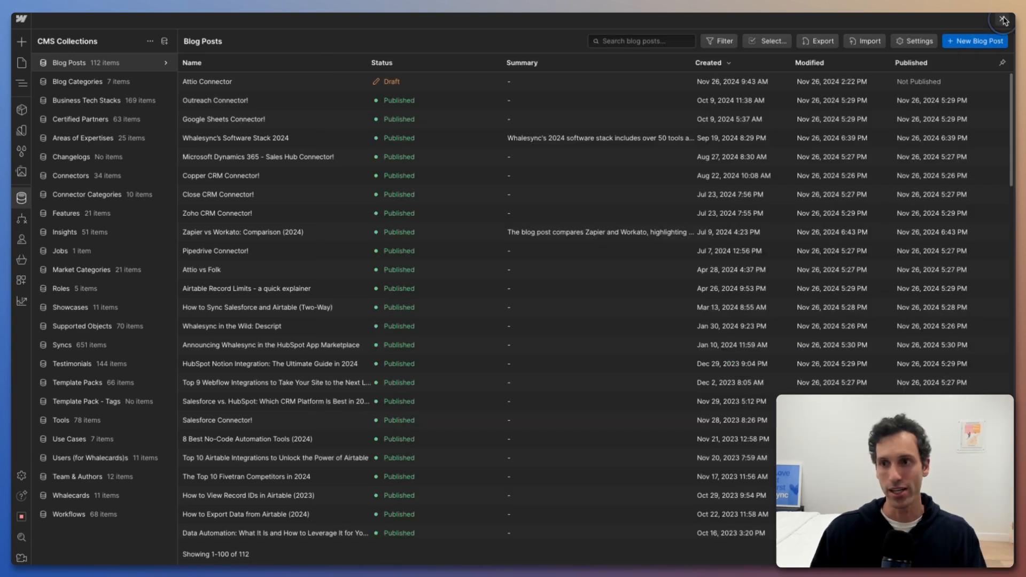
click(1003, 20)
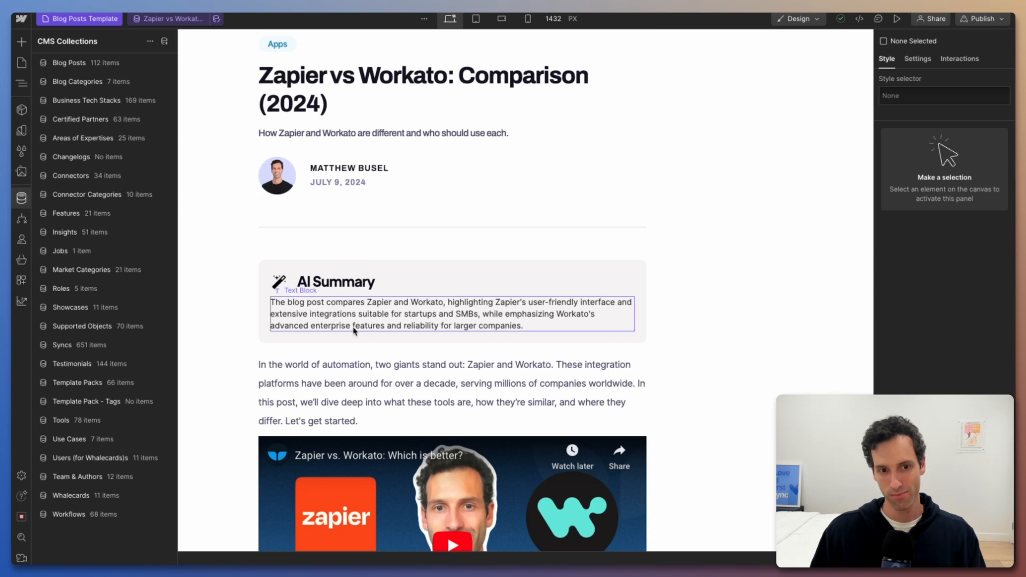
Inspect the AI Summary section on the blog post template and the CMS field bound to its text block.
click(341, 348)
click(418, 280)
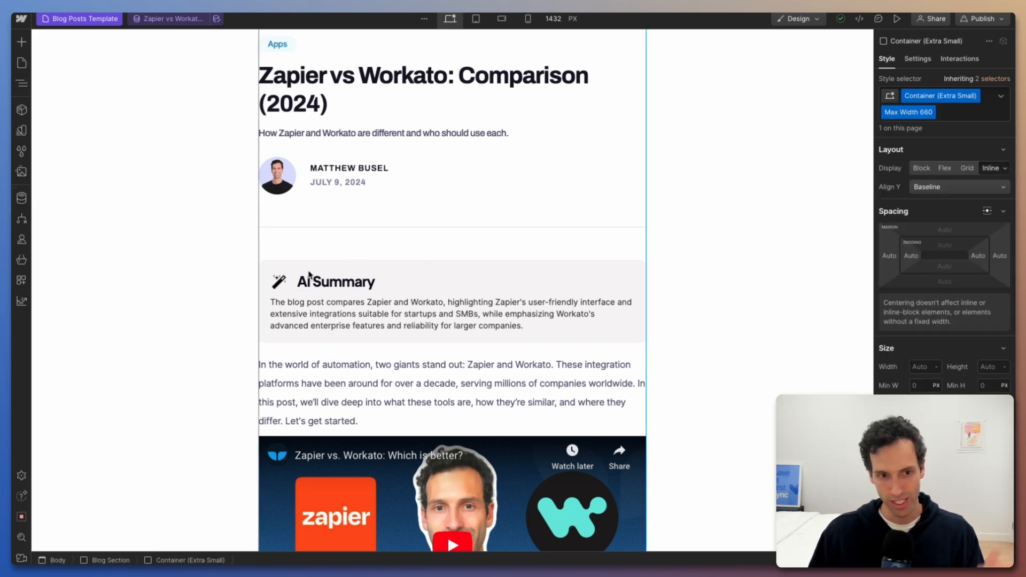
click(273, 332)
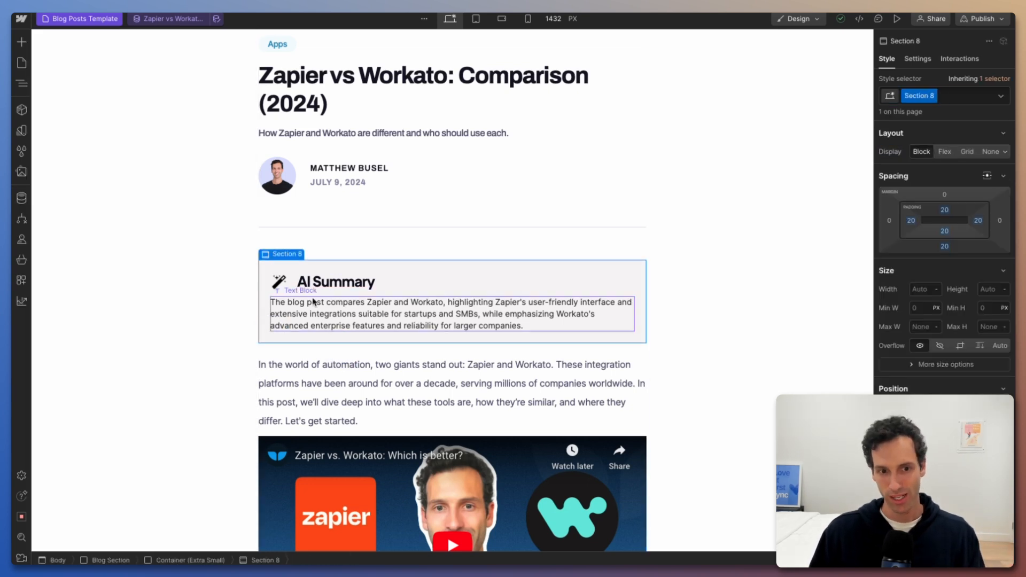
click(294, 311)
click(334, 291)
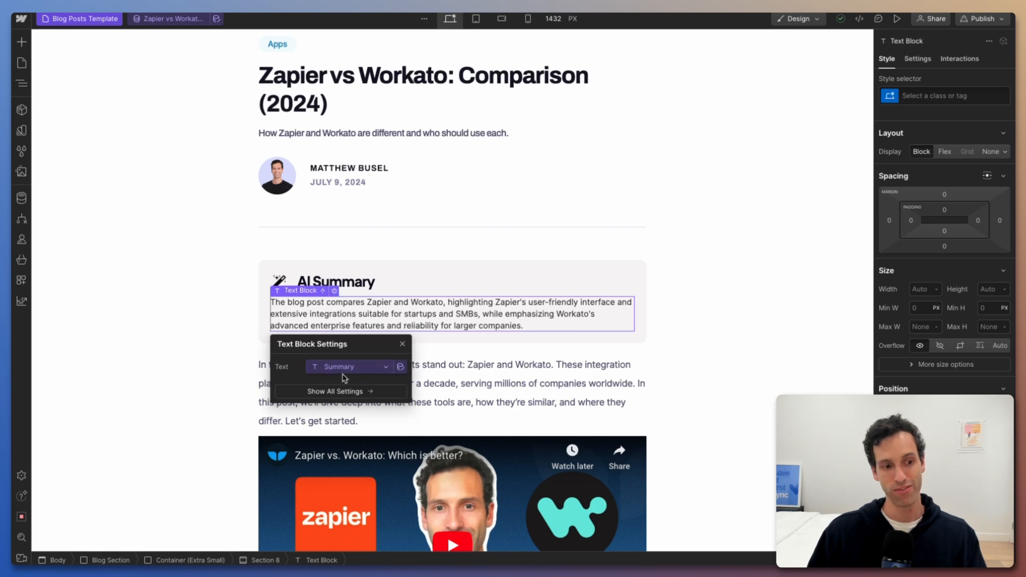
click(508, 357)
click(708, 362)
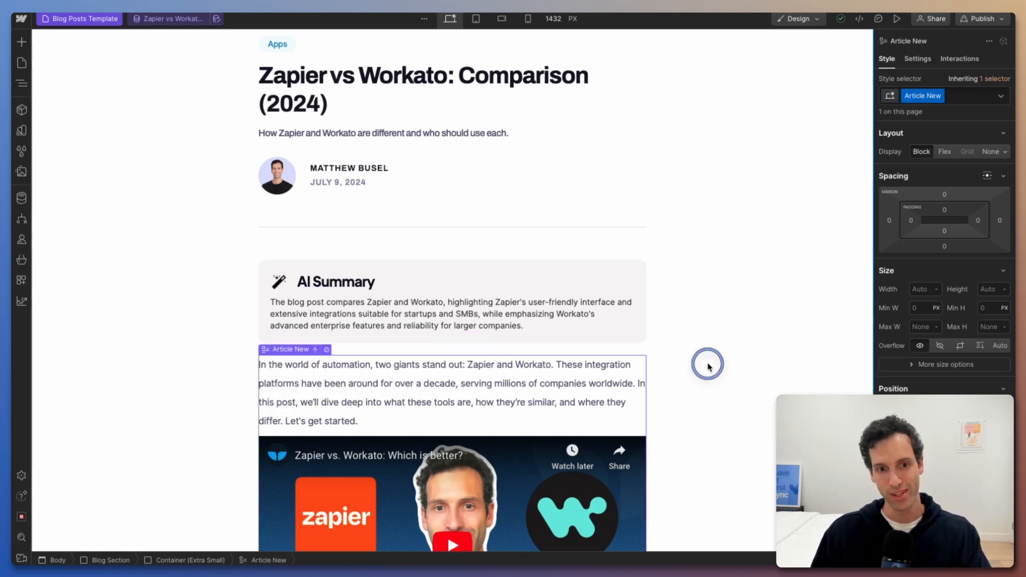
Switch to Airtable and generate the AI summary for "Programmatic SEO: The Ultimate Guide in 2023".
mouse_move(12, 276)
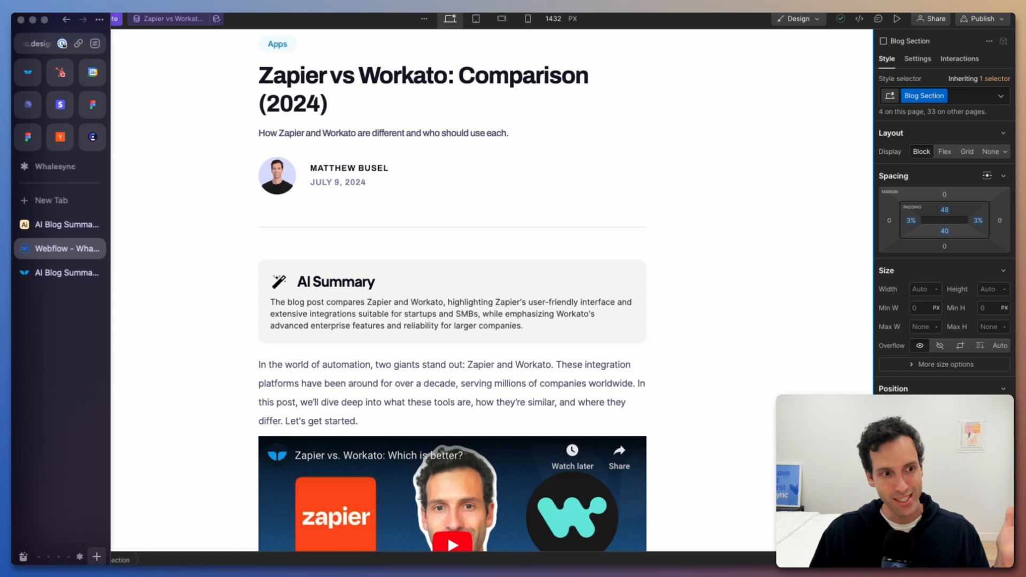
click(42, 226)
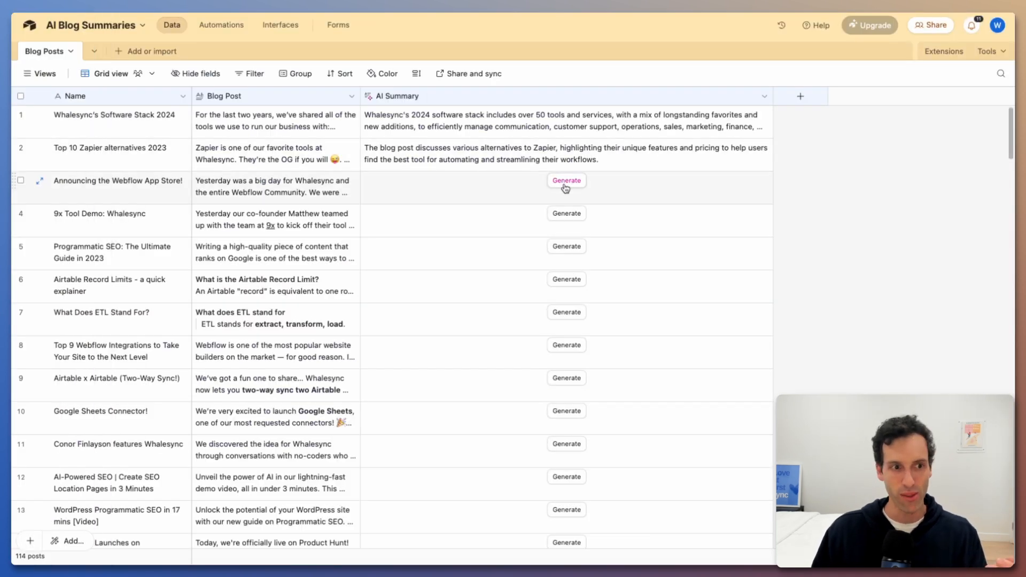
click(557, 247)
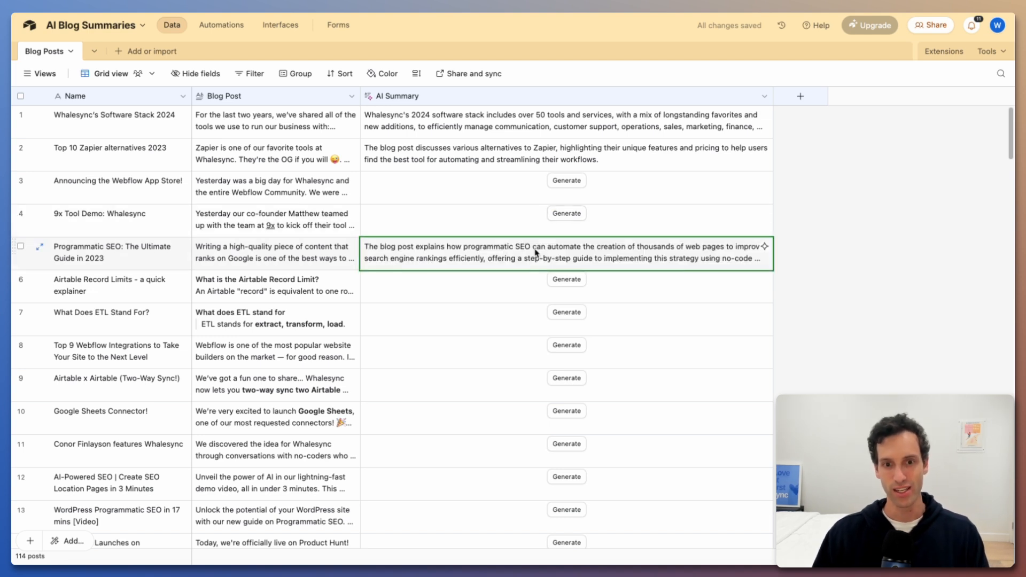
Switch to Whalesync and examine the sync's latest update operation for "Programmatic SEO: The Ultimate Guide in 2023".
click(49, 271)
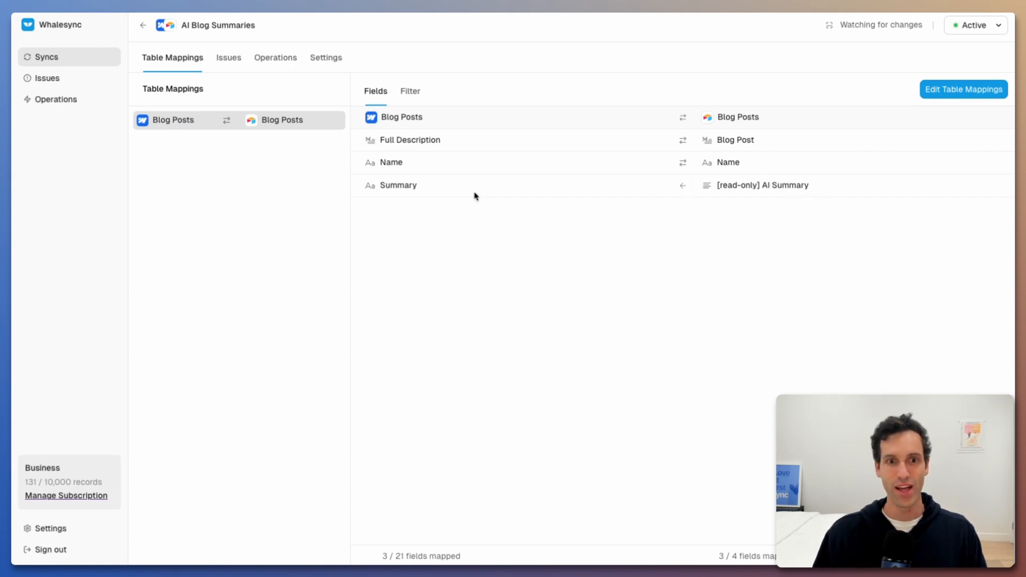
click(272, 57)
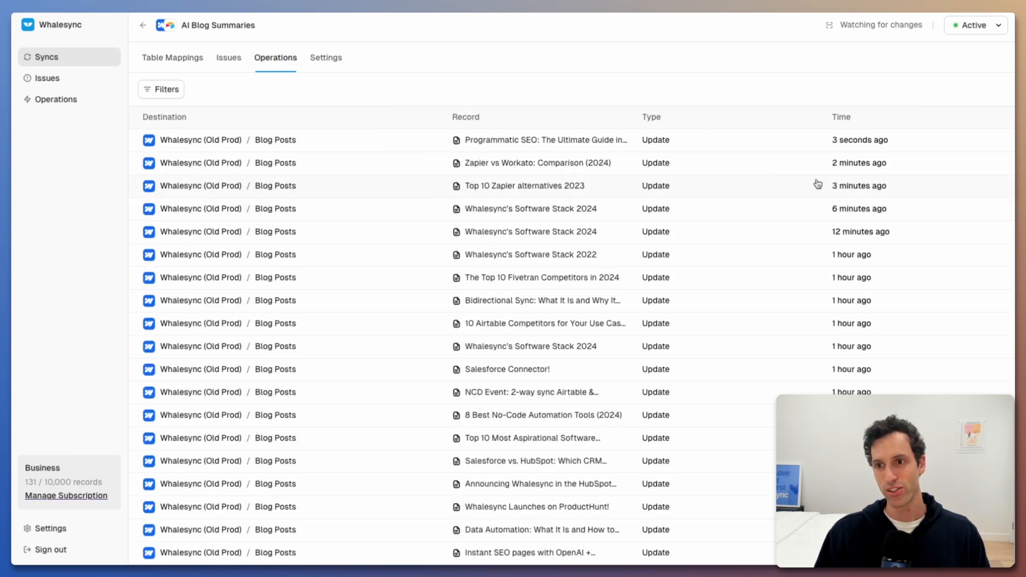
click(351, 143)
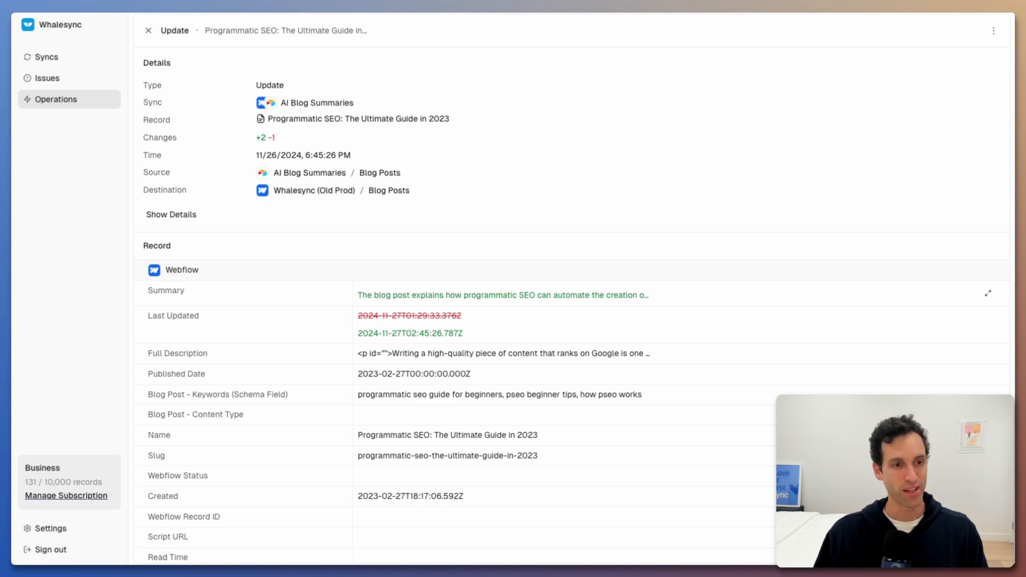
Switch to Webflow, find posts matching "program", and display "Programmatic SEO: The Ultimate Guide in 2023" to check its AI Summary section.
mouse_move(13, 224)
click(51, 248)
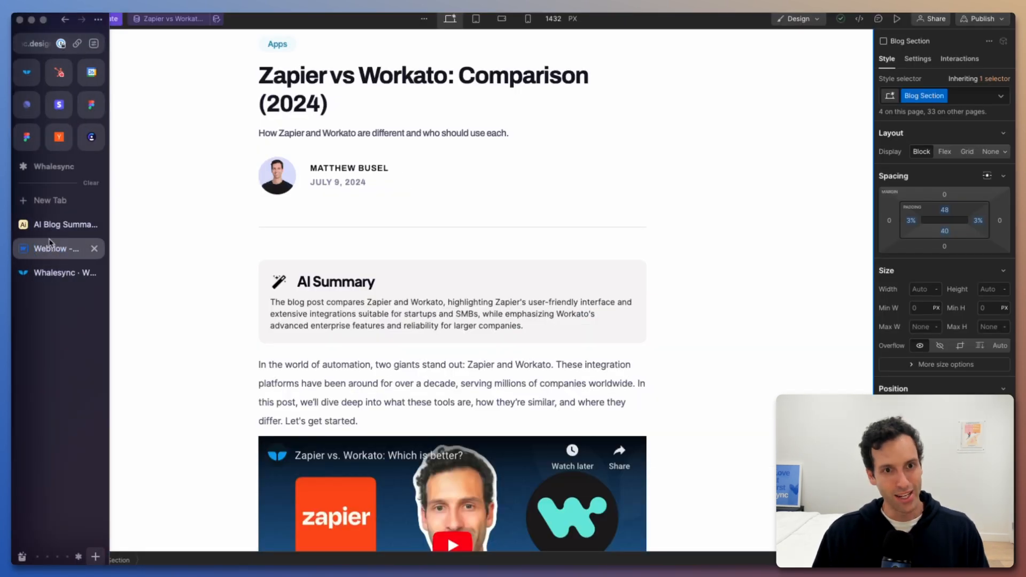
click(170, 19)
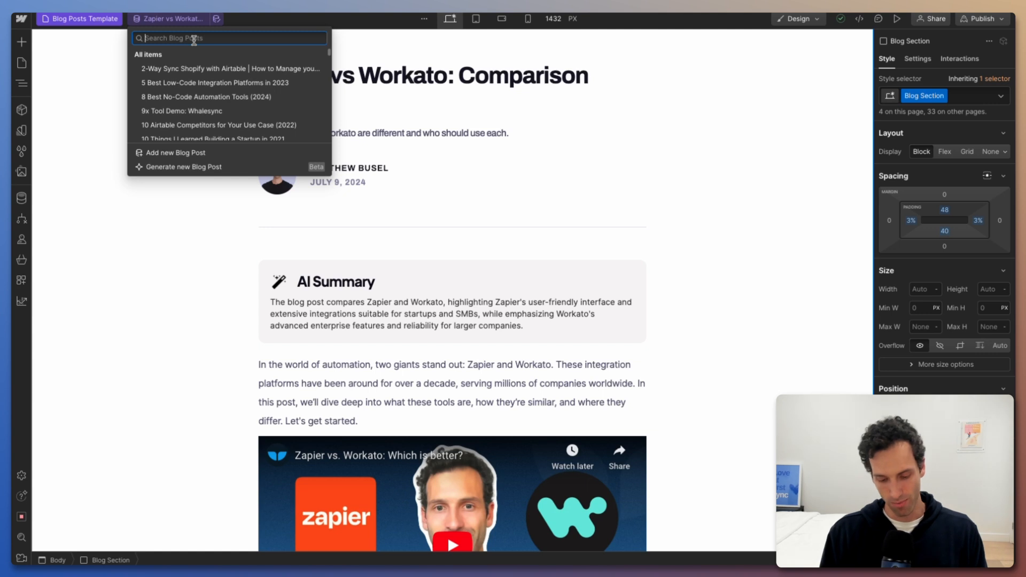
text(program)
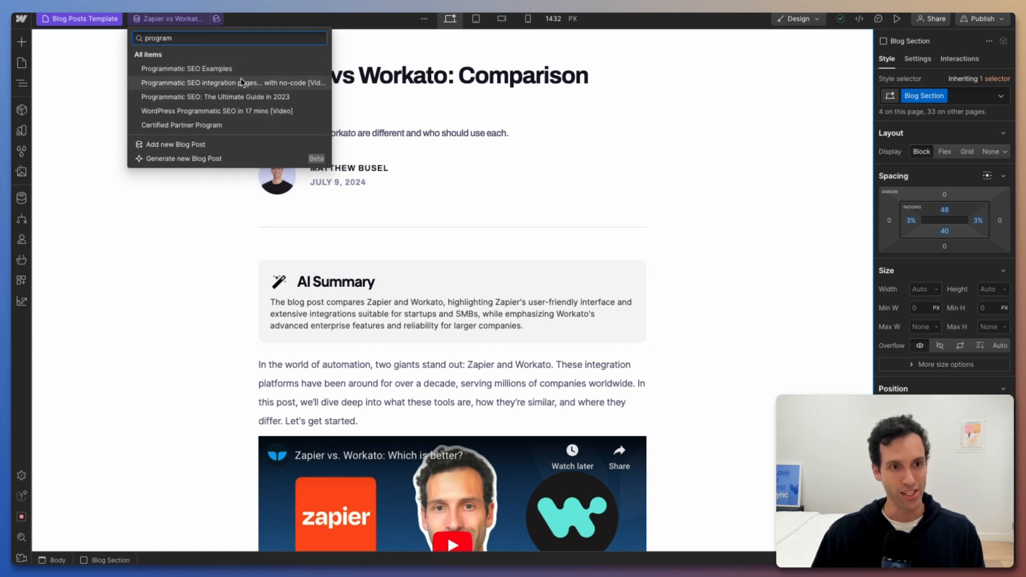
click(238, 98)
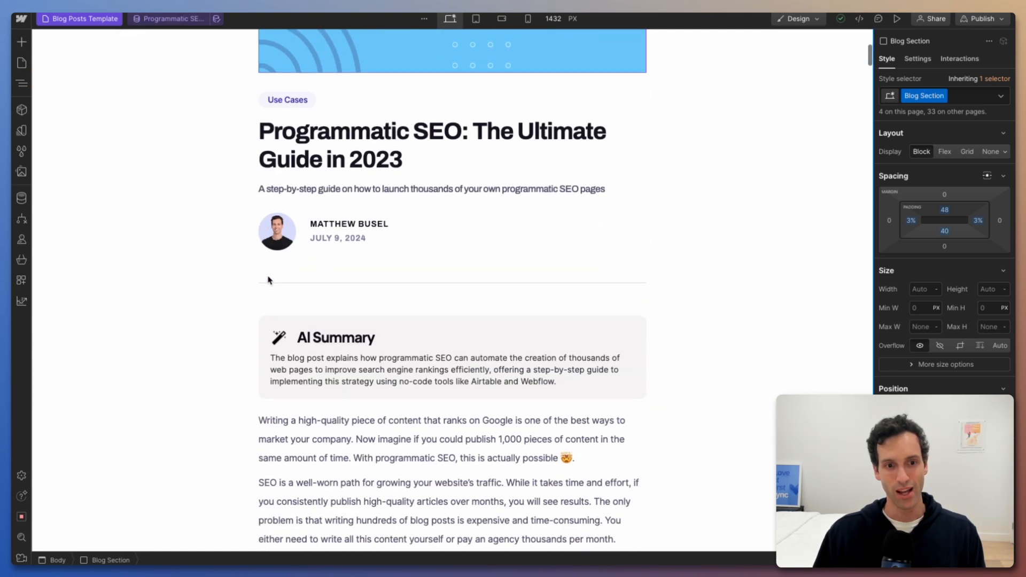